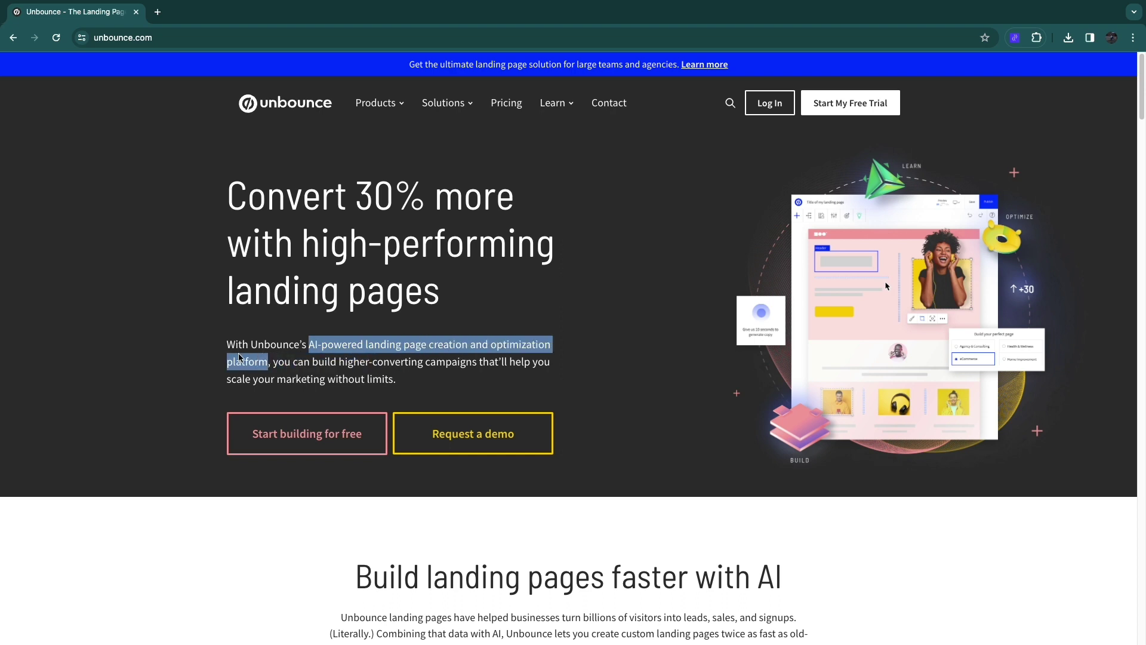
Start building for free from the homepage and switch the plan pricing to monthly billing.
{"action": "left_click", "coordinate": [726, 362]}
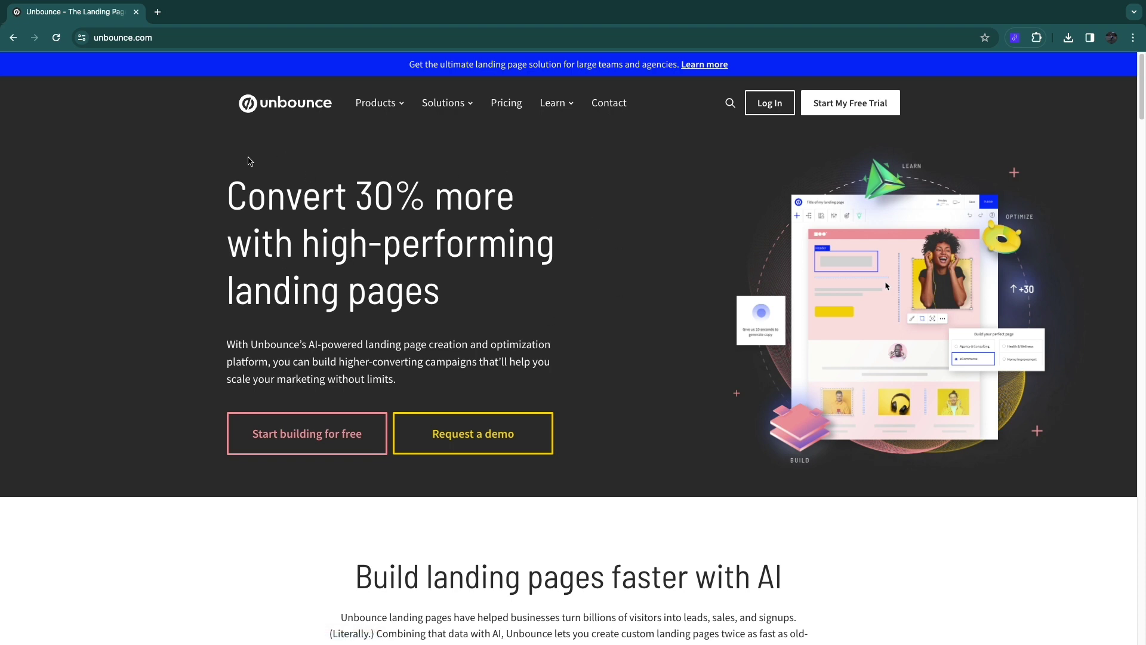
{"action": "left_click", "coordinate": [311, 435]}
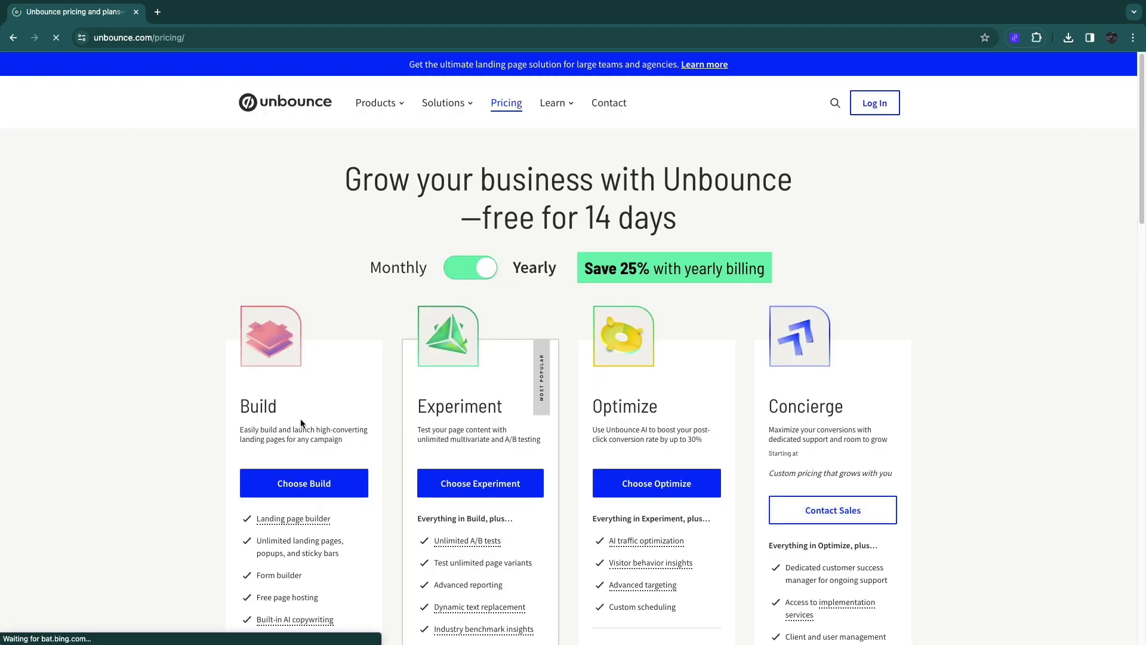
{"action": "scroll", "coordinate": [236, 306], "scroll_direction": "down", "scroll_amount": 2}
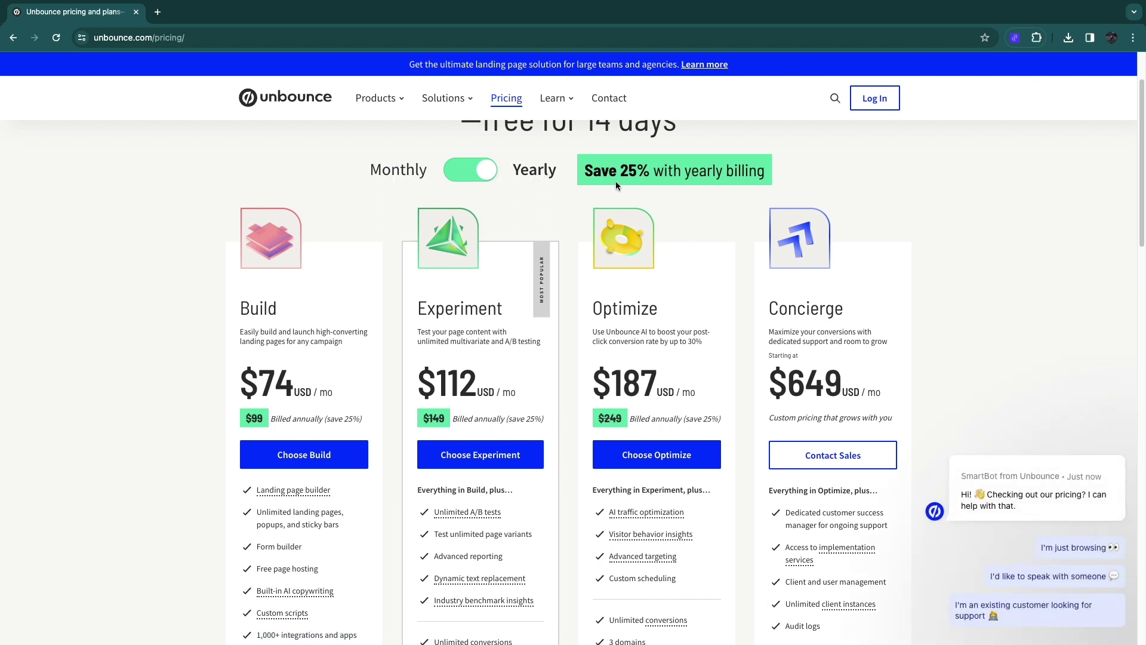
{"action": "left_click", "coordinate": [471, 179]}
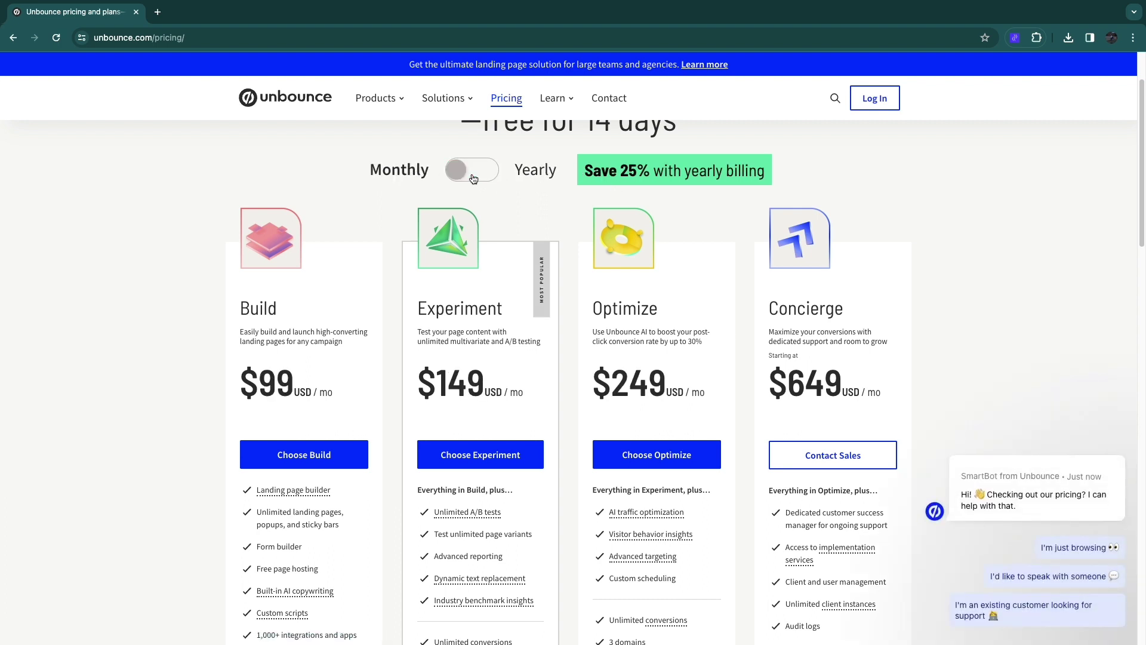
Compare the plans' features, choose the Build plan and sign up with Google.
{"action": "scroll", "coordinate": [138, 314], "scroll_direction": "down", "scroll_amount": 1}
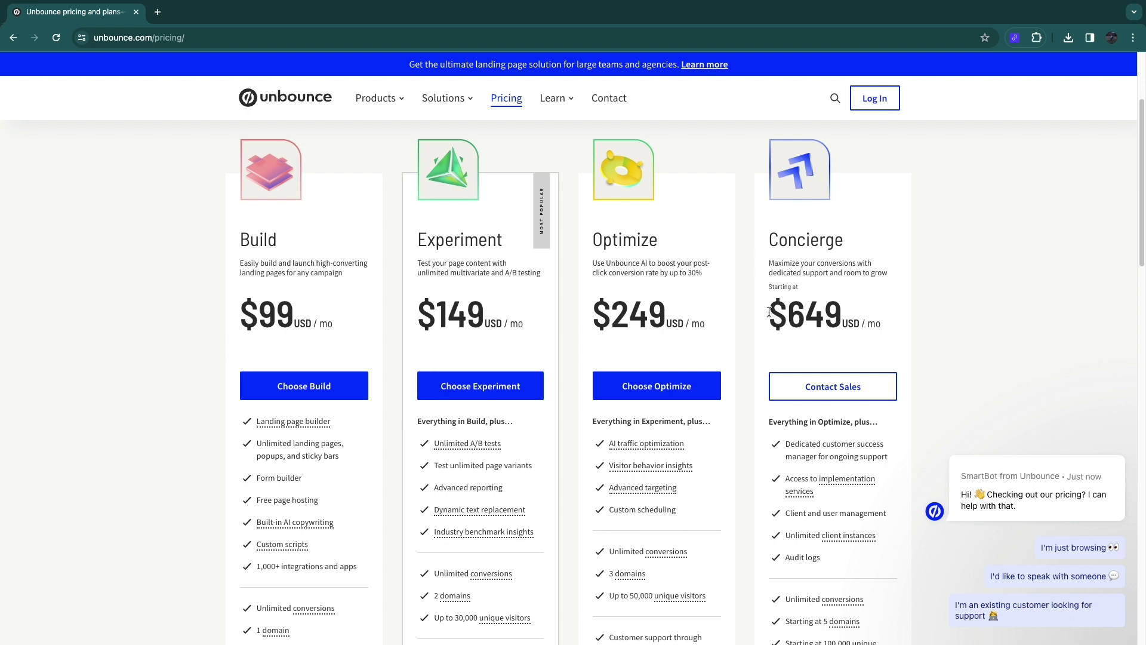
{"action": "scroll", "coordinate": [893, 261], "scroll_direction": "down", "scroll_amount": 1}
{"action": "scroll", "coordinate": [776, 394], "scroll_direction": "down", "scroll_amount": 1}
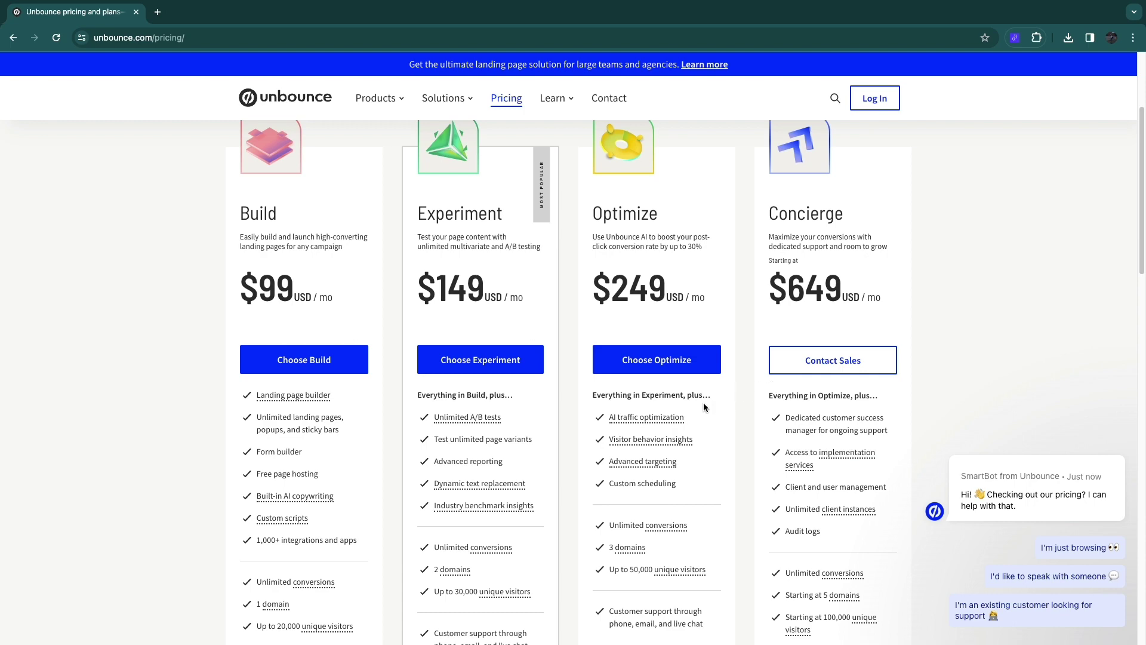
{"action": "scroll", "coordinate": [704, 407], "scroll_direction": "down", "scroll_amount": 2}
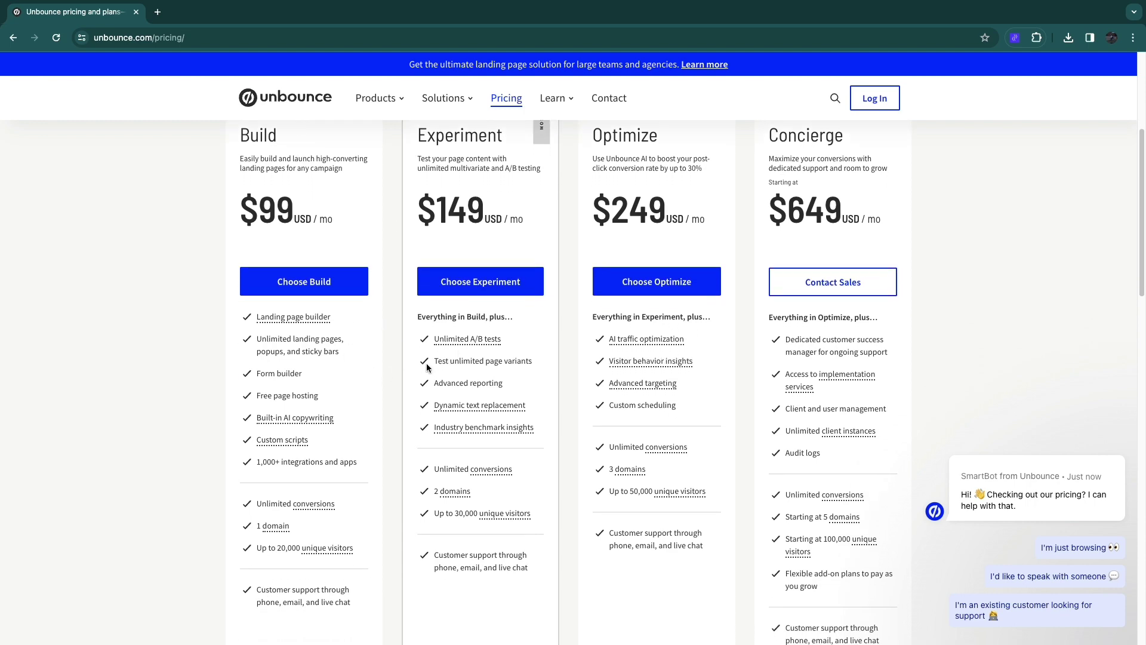
{"action": "scroll", "coordinate": [316, 234], "scroll_direction": "up", "scroll_amount": 1}
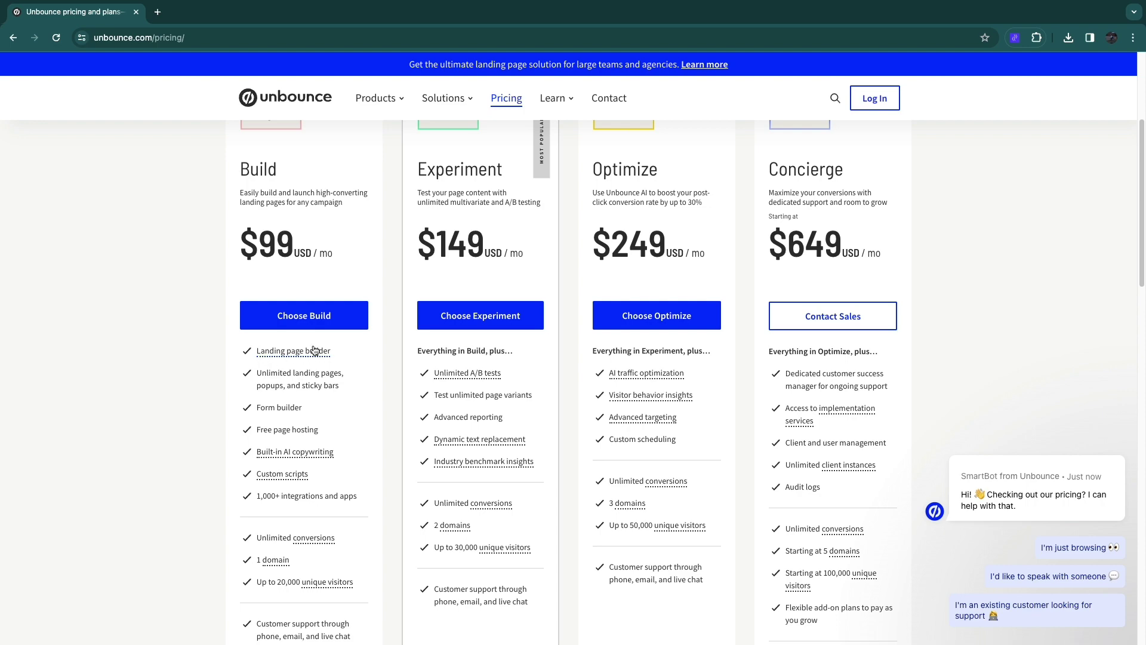
{"action": "scroll", "coordinate": [267, 369], "scroll_direction": "up", "scroll_amount": 2}
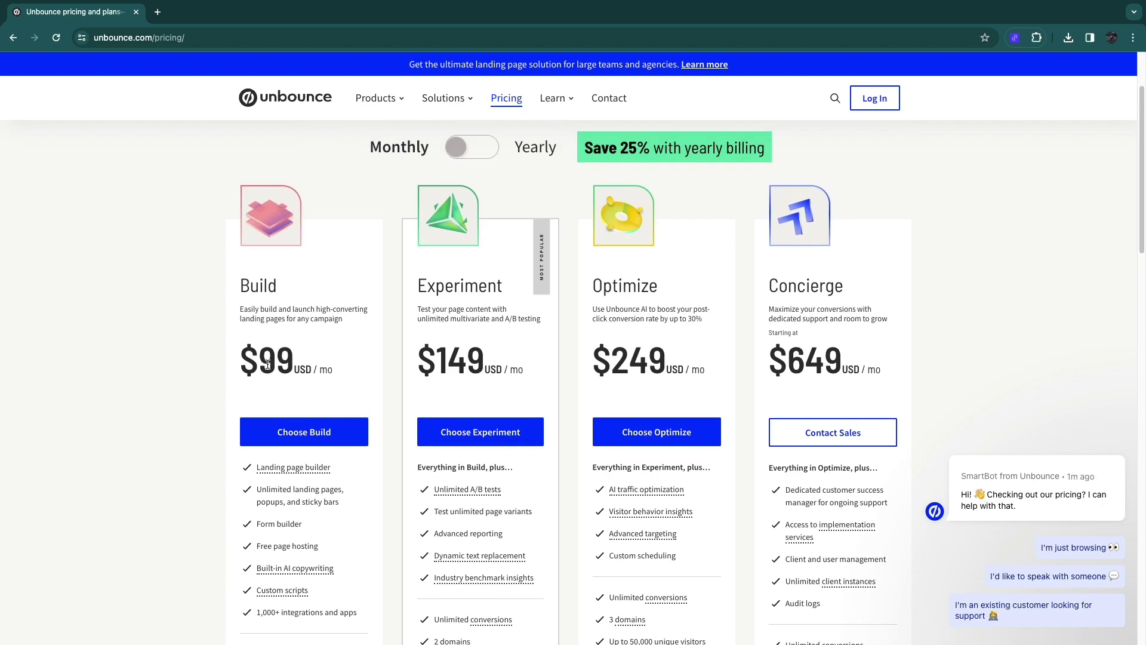
{"action": "left_click", "coordinate": [285, 440]}
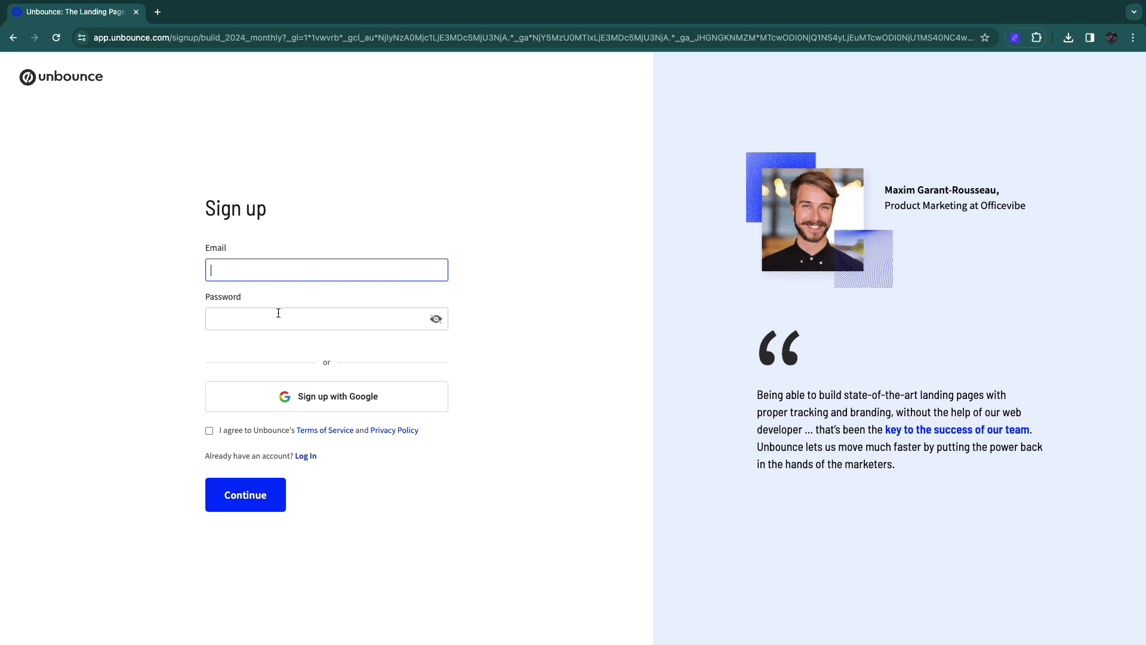
{"action": "left_click", "coordinate": [324, 402]}
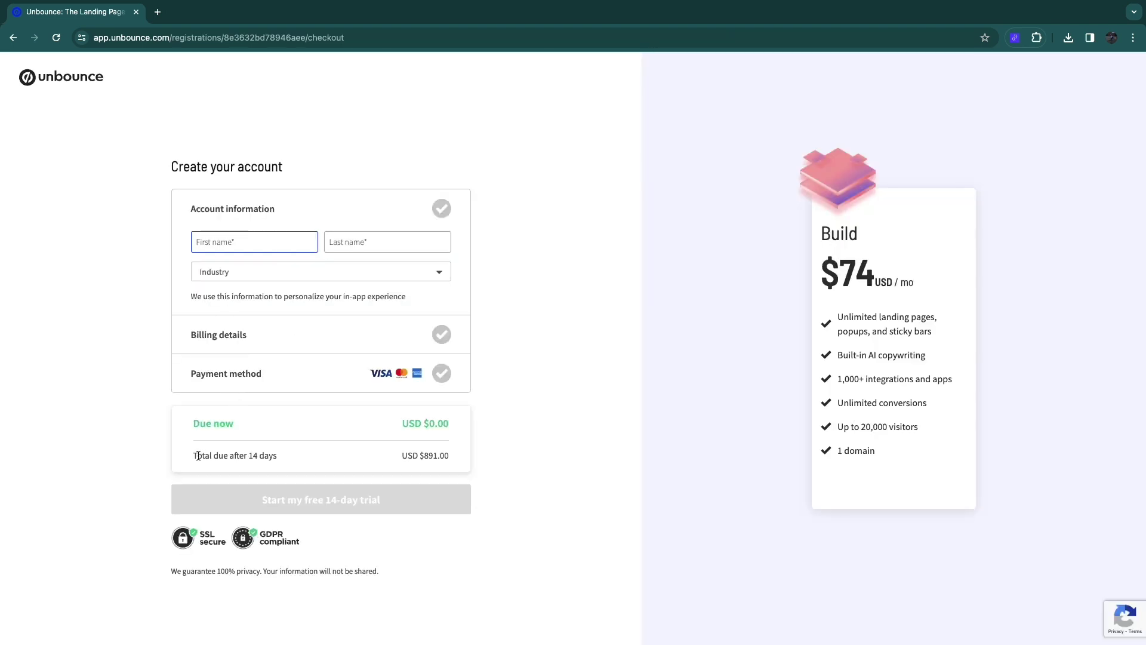
Start the free 14-day trial and confirm the sign-up through the Unbounce verification email in Gmail.
{"action": "left_click_drag", "start_coordinate": [198, 456], "coordinate": [276, 454]}
{"action": "left_click_drag", "start_coordinate": [400, 425], "coordinate": [449, 416]}
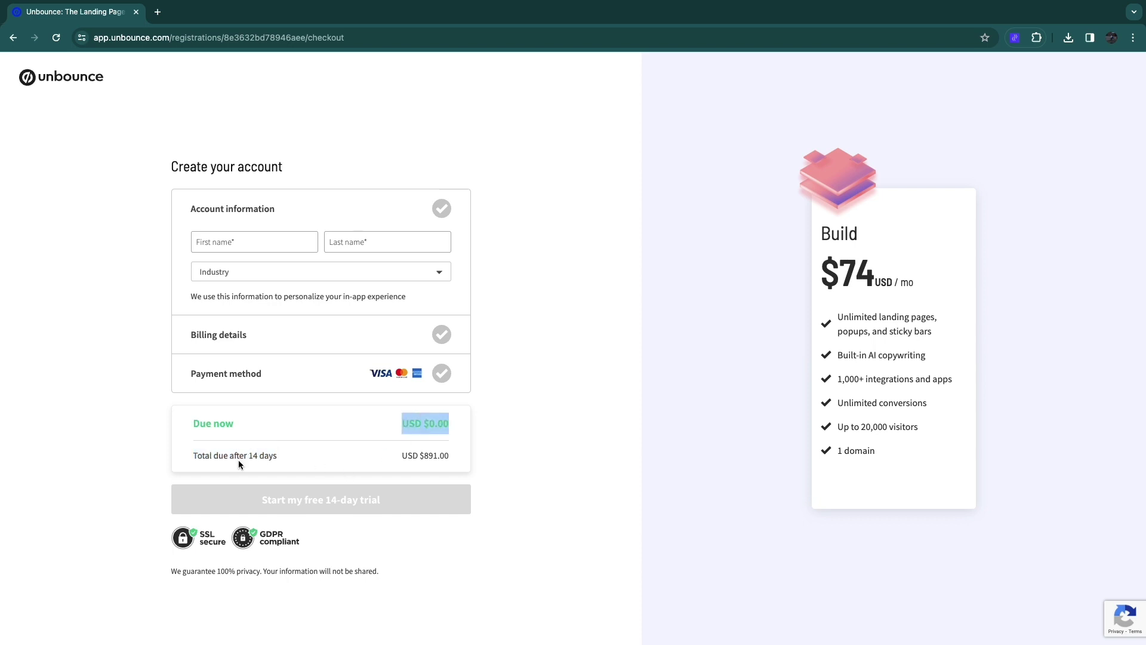
{"action": "left_click", "coordinate": [591, 423]}
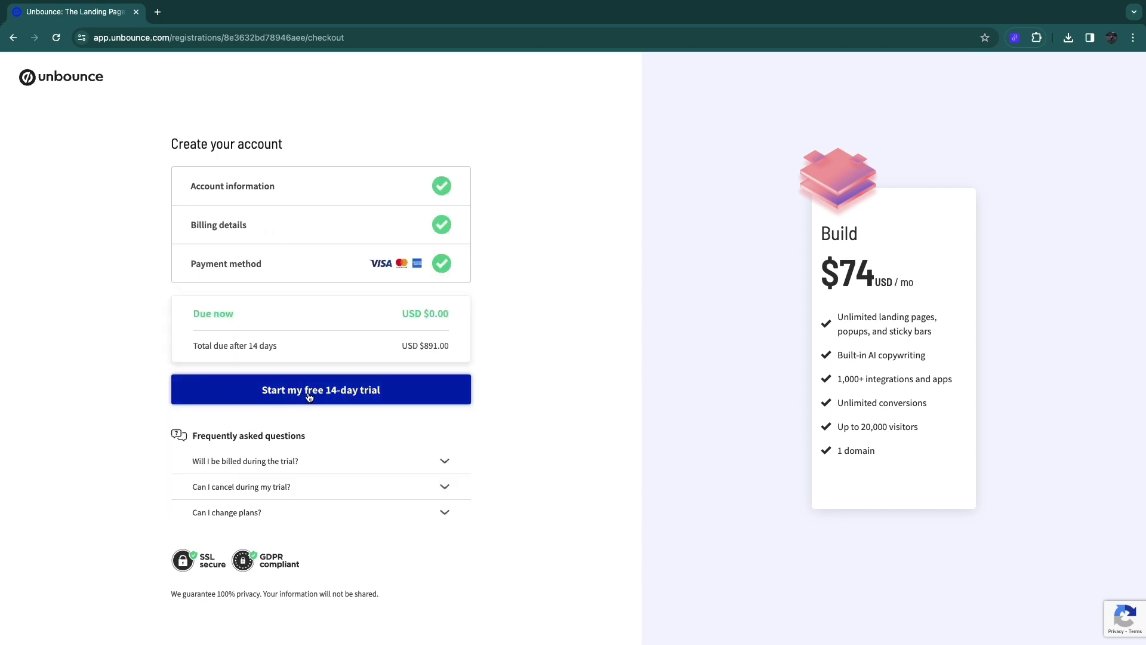
{"action": "left_click", "coordinate": [309, 397]}
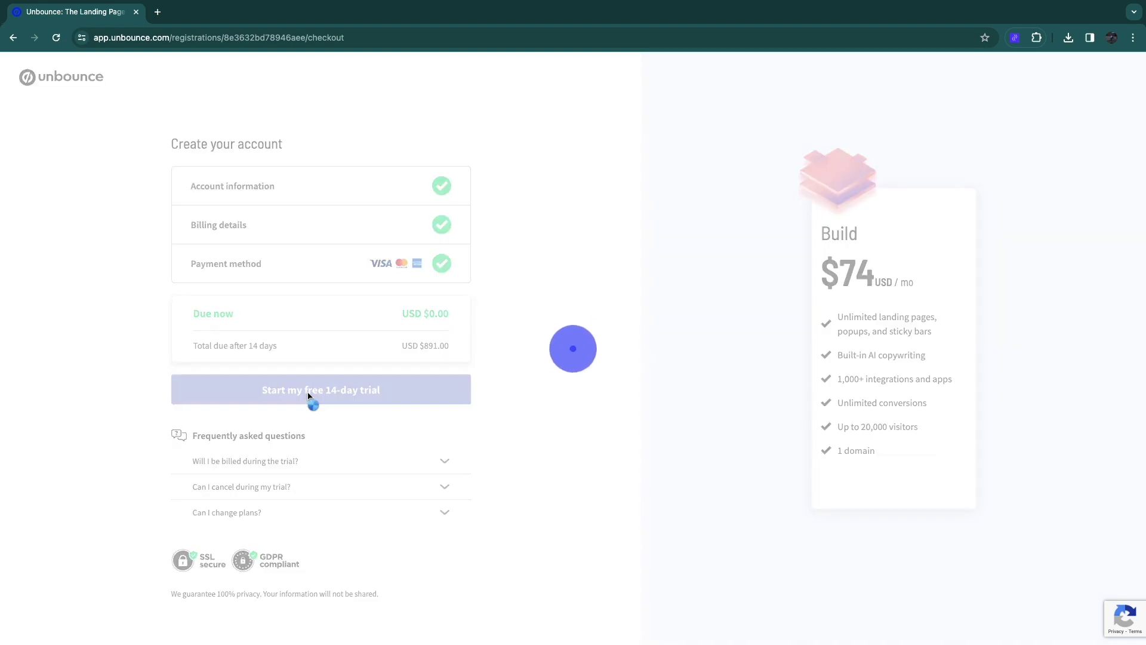
{"action": "left_click_drag", "start_coordinate": [197, 215], "coordinate": [403, 211]}
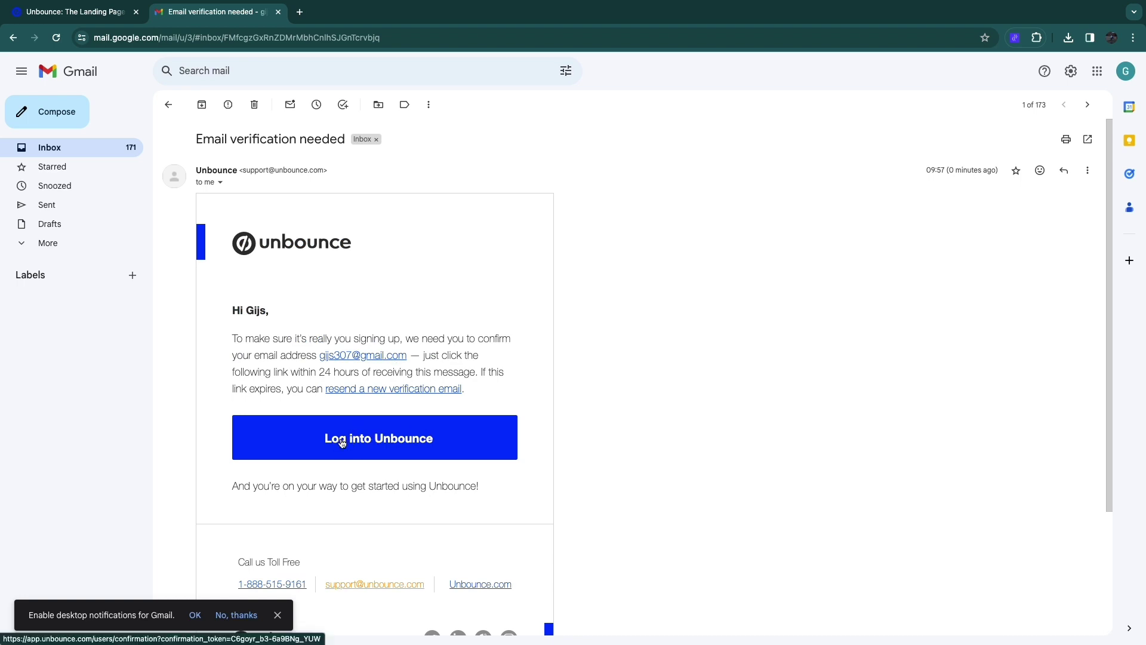
{"action": "left_click", "coordinate": [401, 437]}
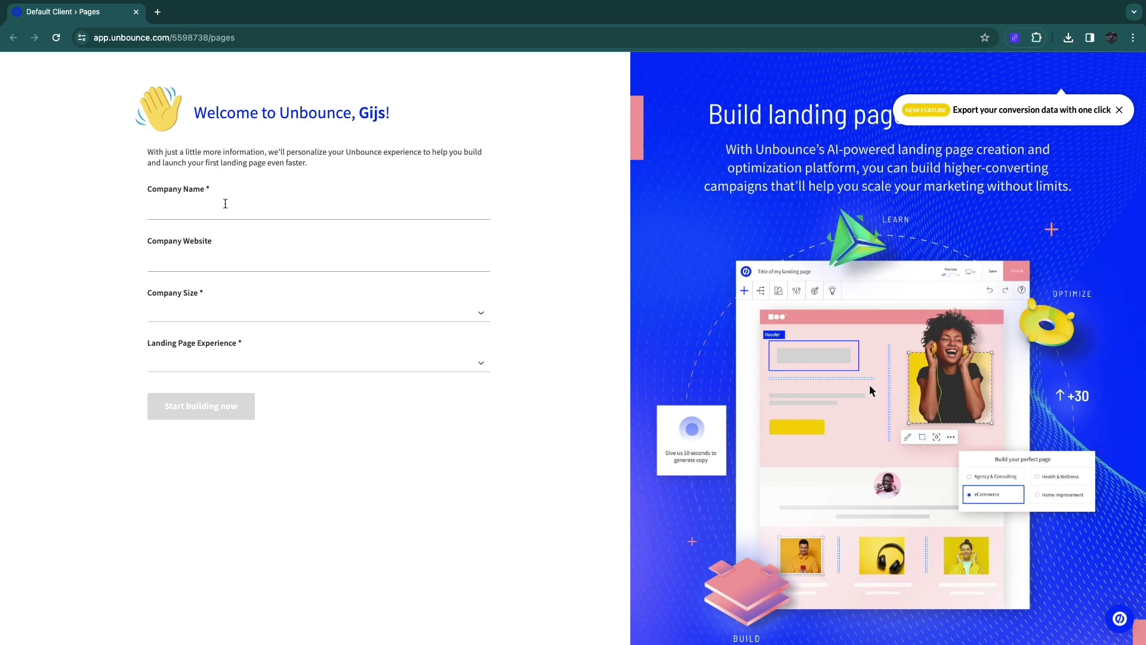
Submit the welcome form with company name How to Stuff, company size 1 and experience "I've built landing pages with another builder".
{"action": "left_click_drag", "start_coordinate": [142, 190], "coordinate": [202, 203]}
{"action": "left_click_drag", "start_coordinate": [142, 249], "coordinate": [244, 245]}
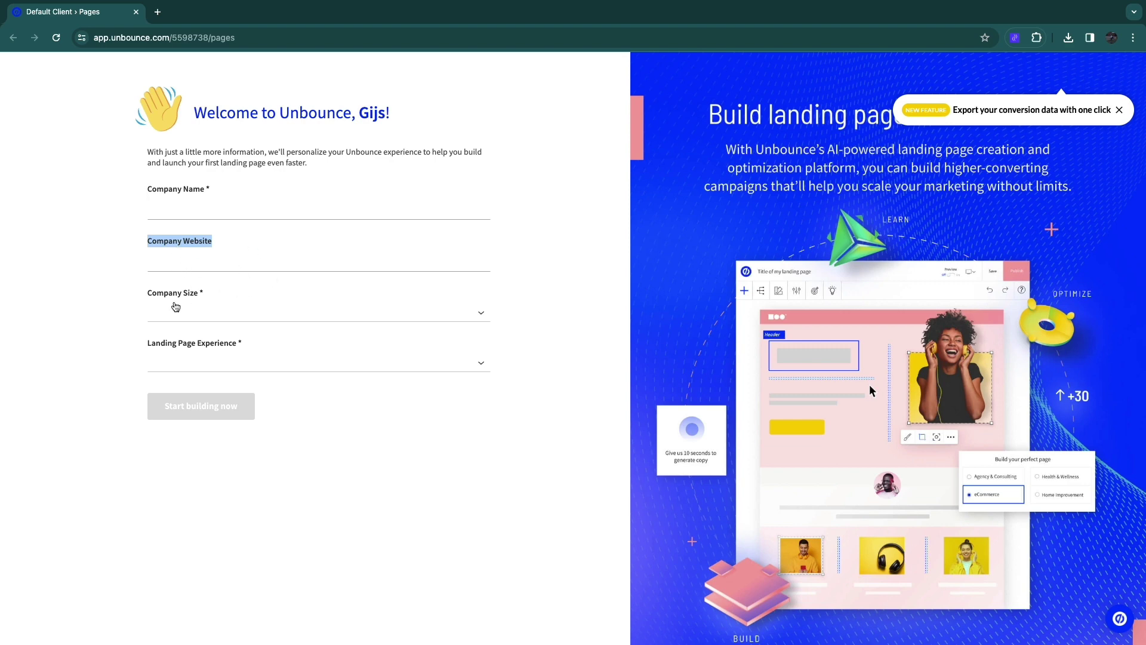
{"action": "left_click", "coordinate": [137, 305]}
{"action": "left_click_drag", "start_coordinate": [119, 345], "coordinate": [232, 346]}
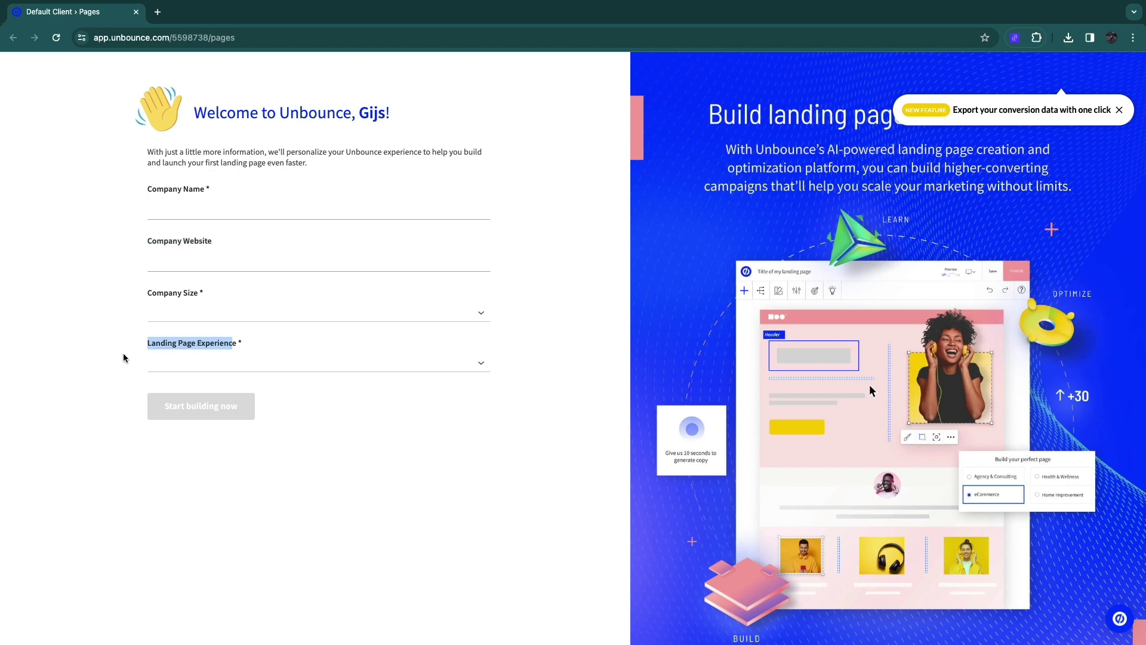
{"action": "left_click", "coordinate": [205, 215]}
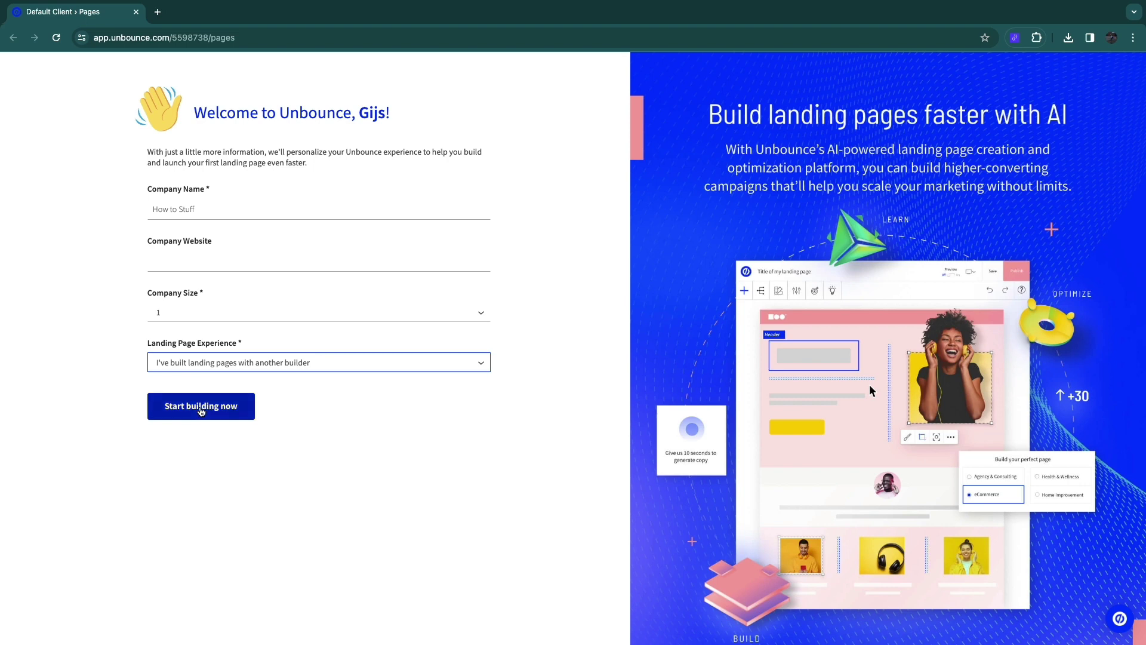
{"action": "left_click", "coordinate": [201, 411]}
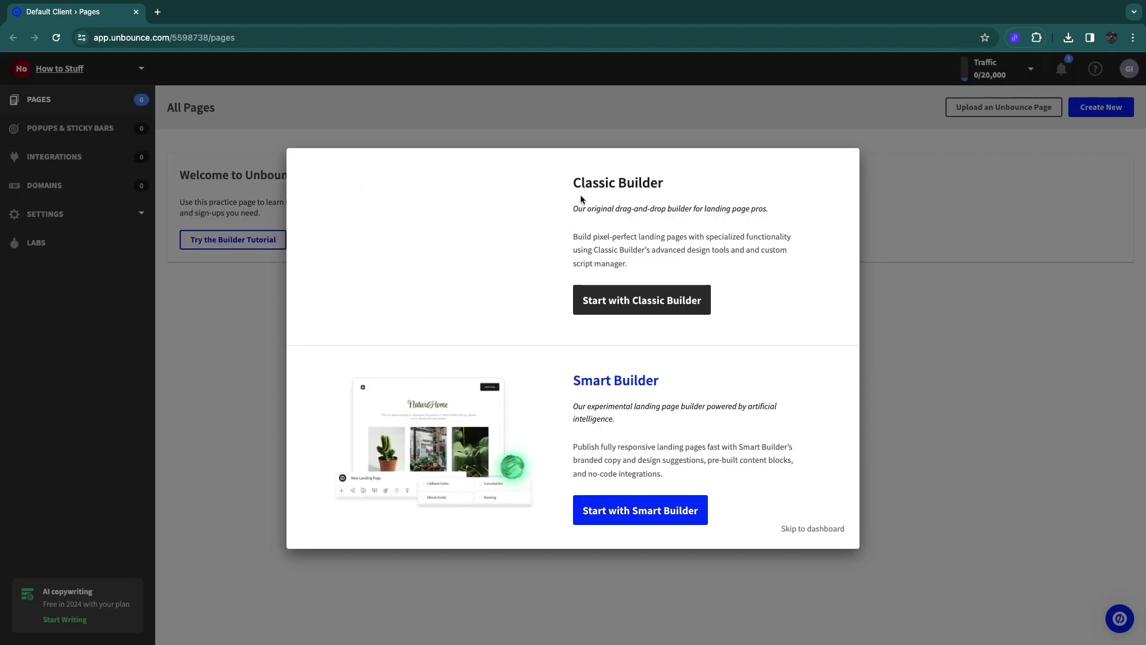
Start with Smart Builder and generate a recommended page with the EBook/Guide purpose and a form included.
{"action": "left_click_drag", "start_coordinate": [573, 187], "coordinate": [664, 187]}
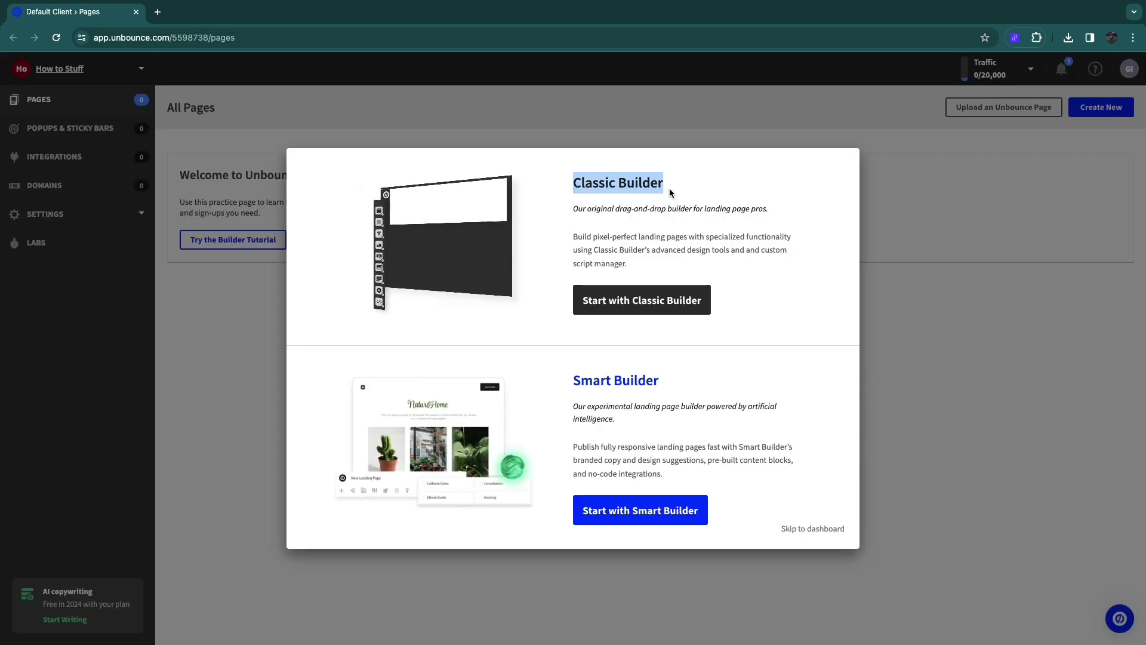
{"action": "left_click", "coordinate": [578, 381]}
{"action": "left_click_drag", "start_coordinate": [578, 381], "coordinate": [671, 395]}
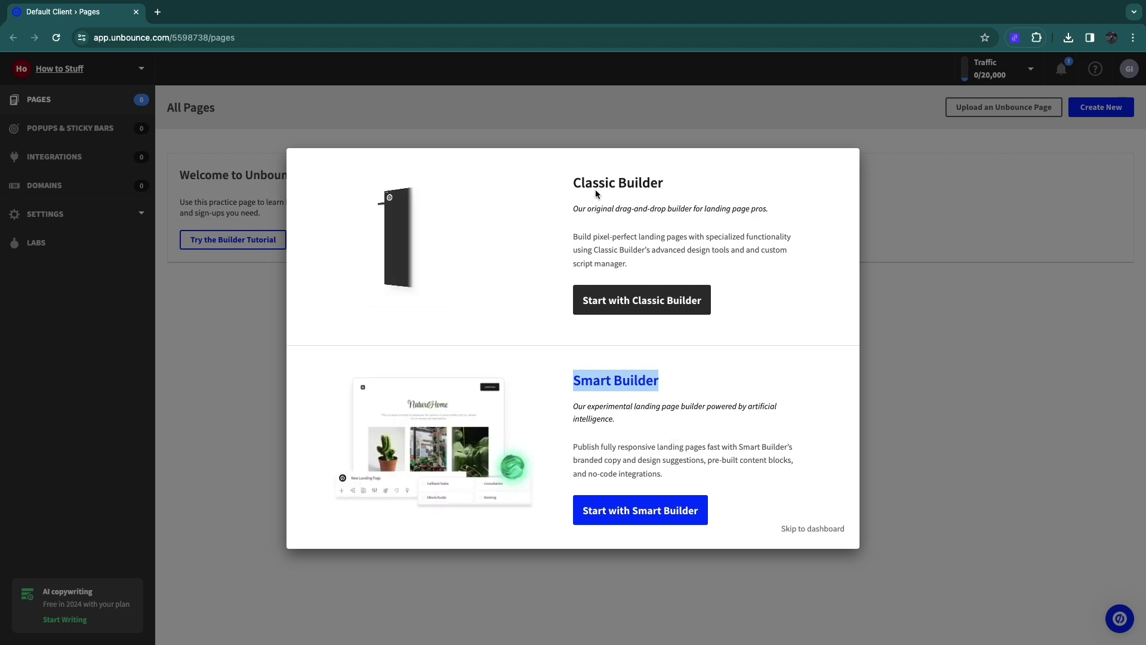
{"action": "left_click", "coordinate": [582, 210]}
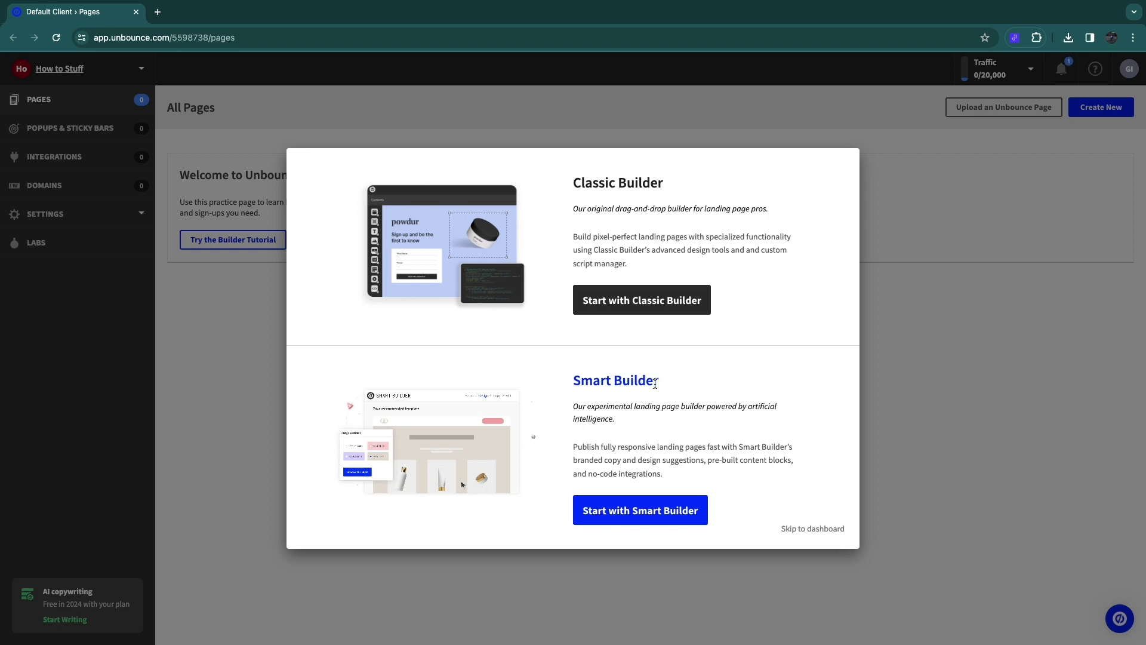
{"action": "left_click", "coordinate": [633, 512]}
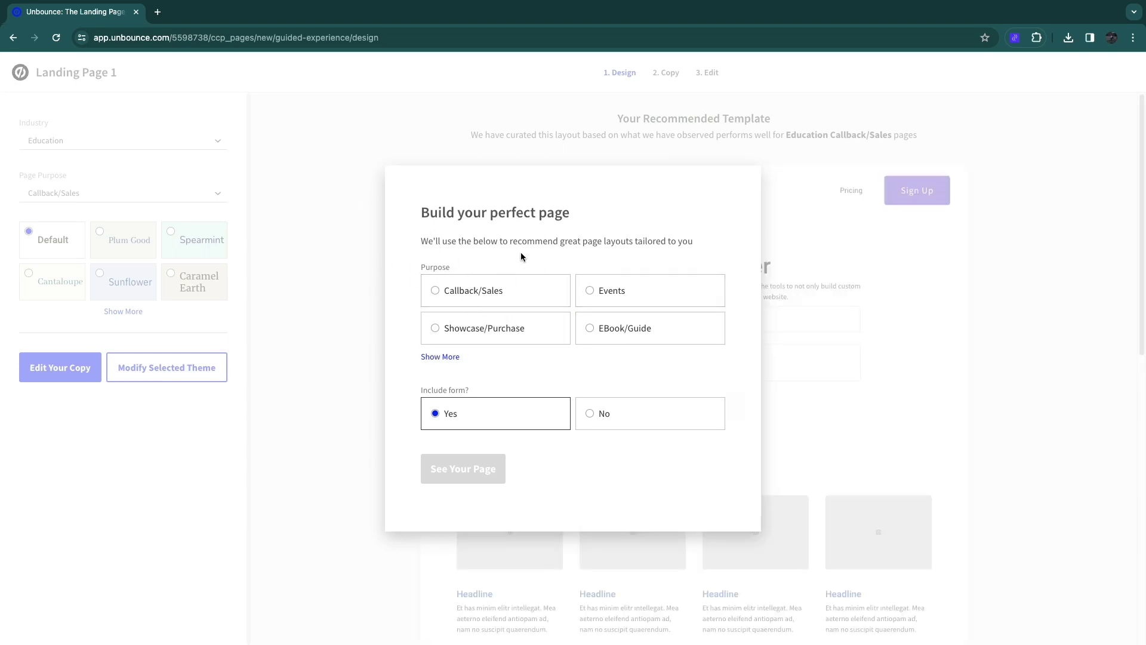
{"action": "left_click", "coordinate": [628, 336]}
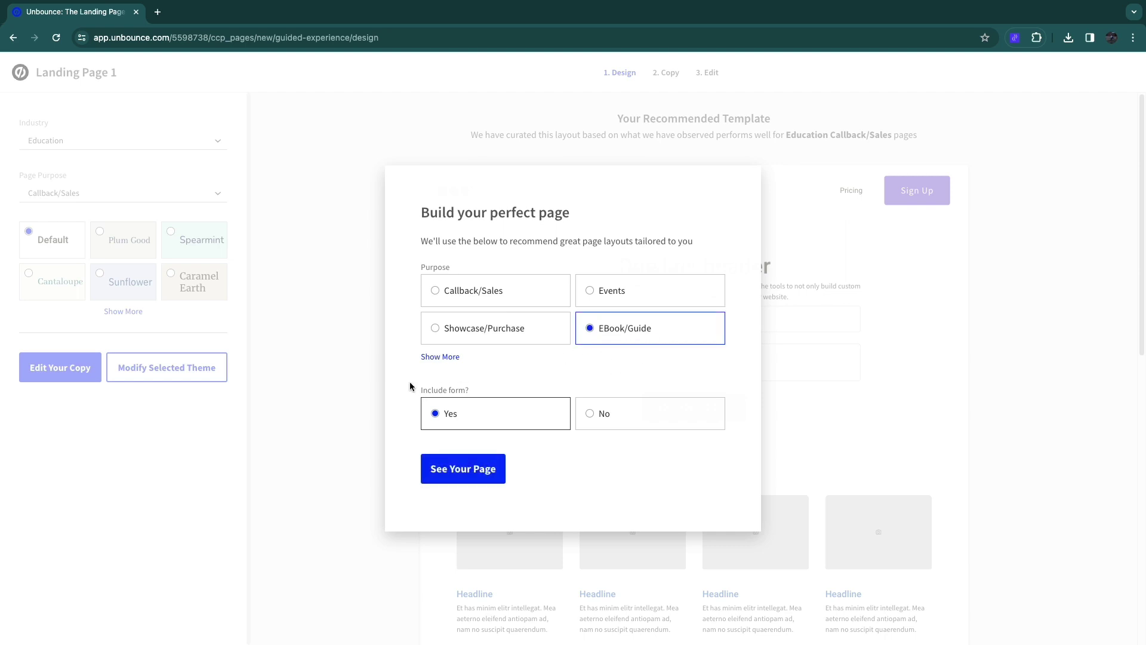
{"action": "left_click", "coordinate": [455, 471]}
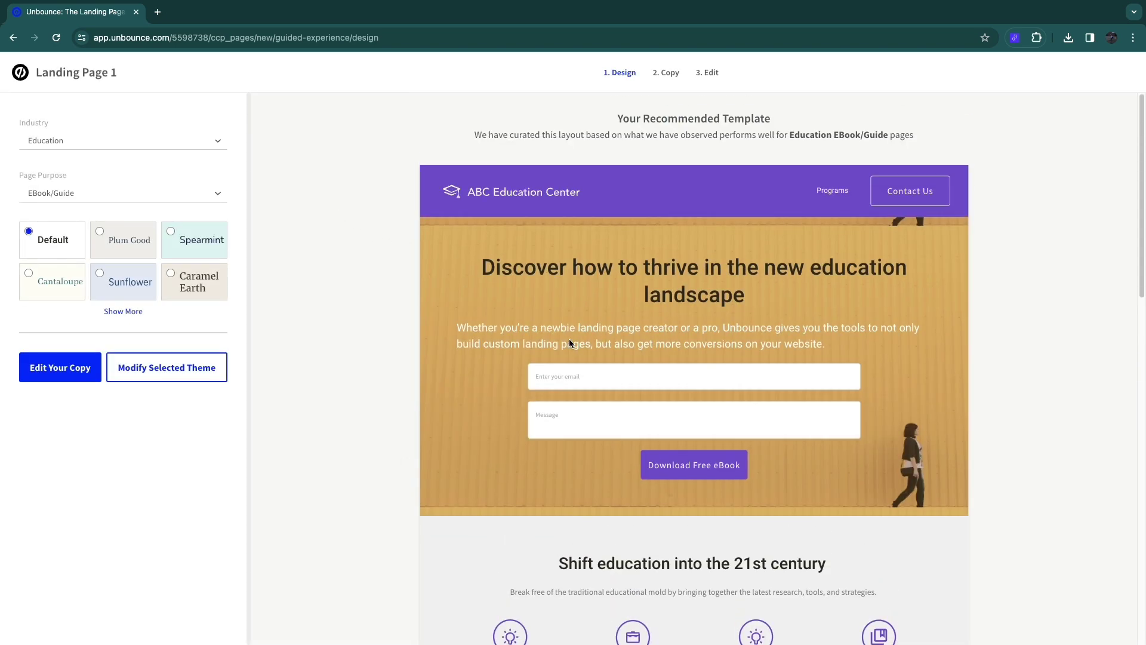
Apply the Navy Ocean theme from the full theme list to the template and proceed to editing the copy.
{"action": "left_click", "coordinate": [127, 311]}
{"action": "left_click", "coordinate": [128, 249]}
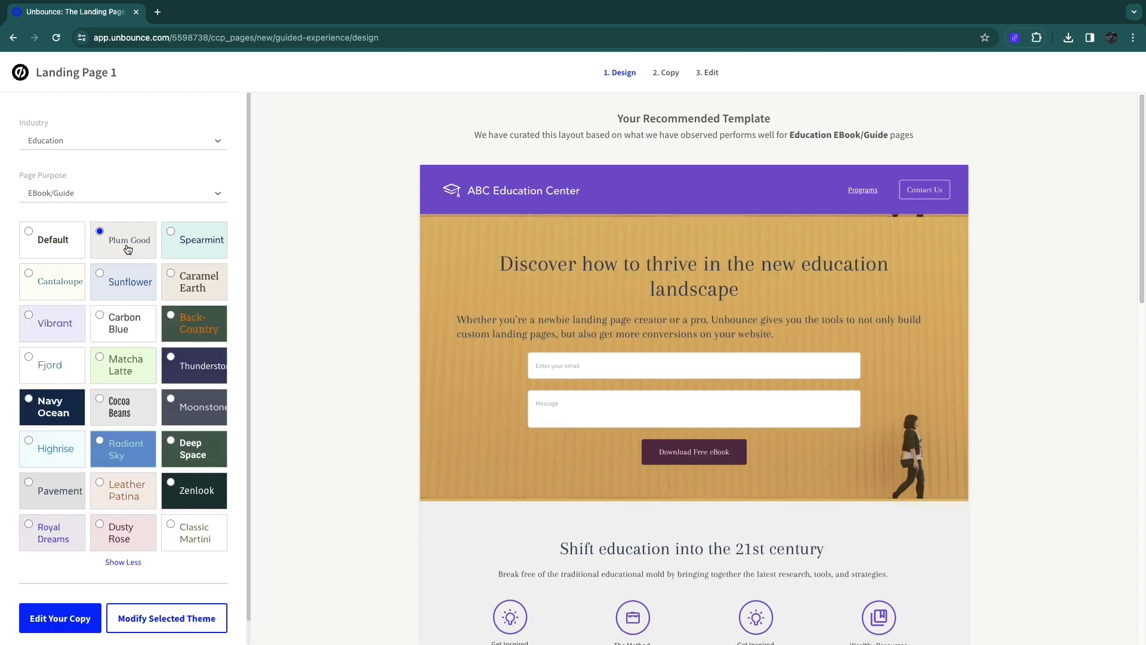
{"action": "left_click", "coordinate": [128, 281]}
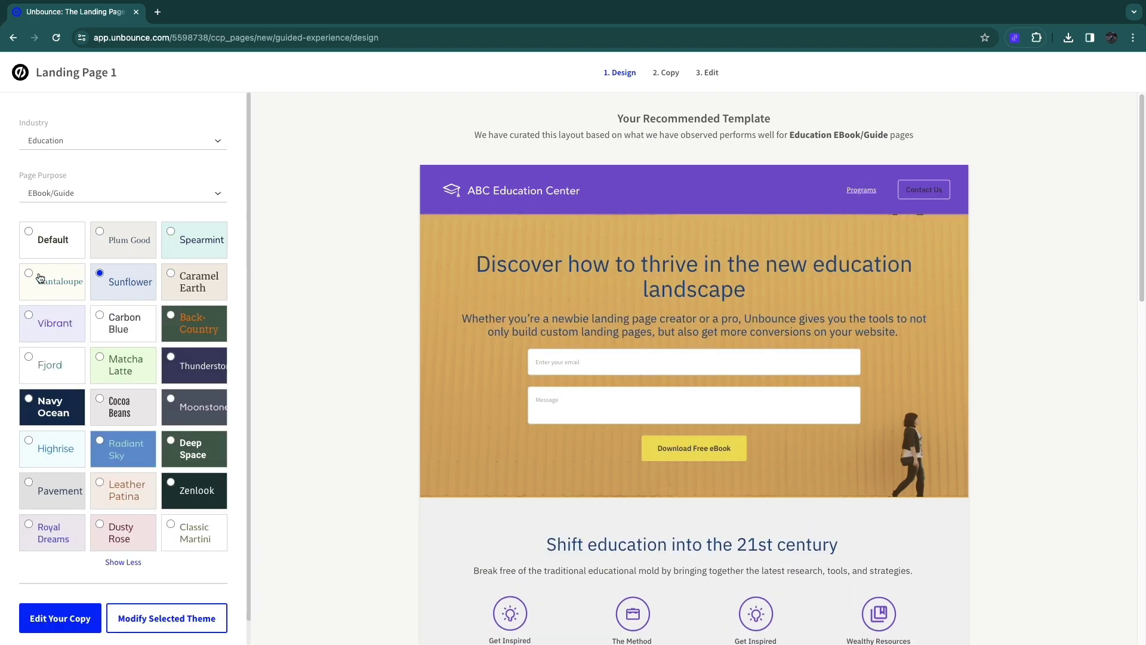
{"action": "left_click", "coordinate": [58, 285]}
{"action": "left_click", "coordinate": [69, 414]}
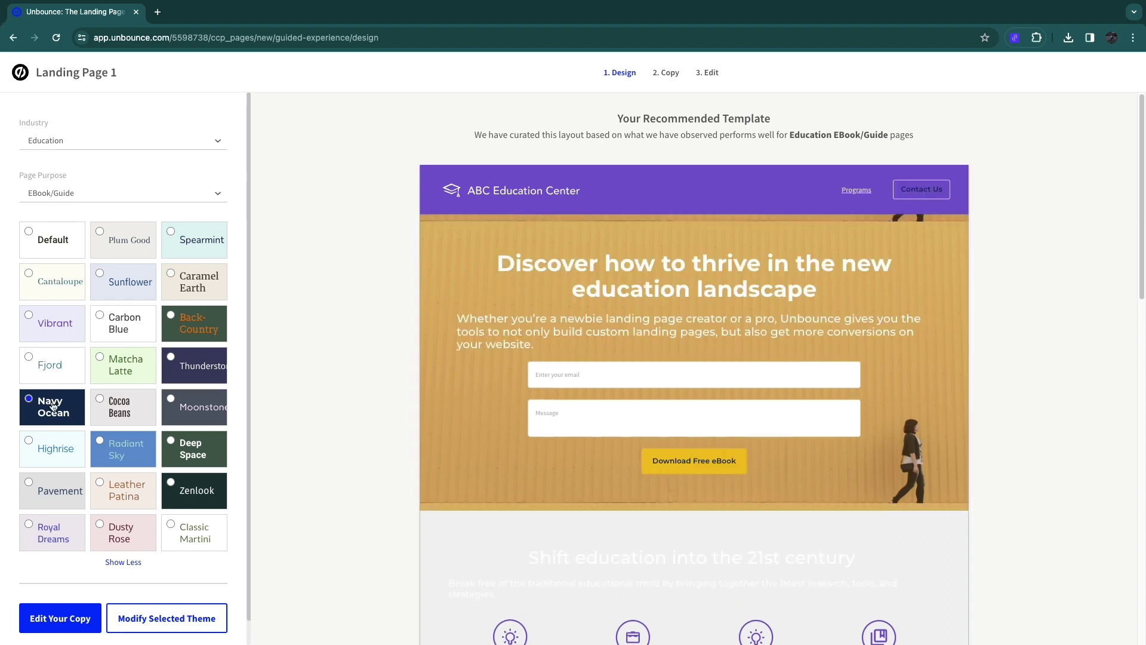
{"action": "scroll", "coordinate": [60, 429], "scroll_direction": "down", "scroll_amount": 1}
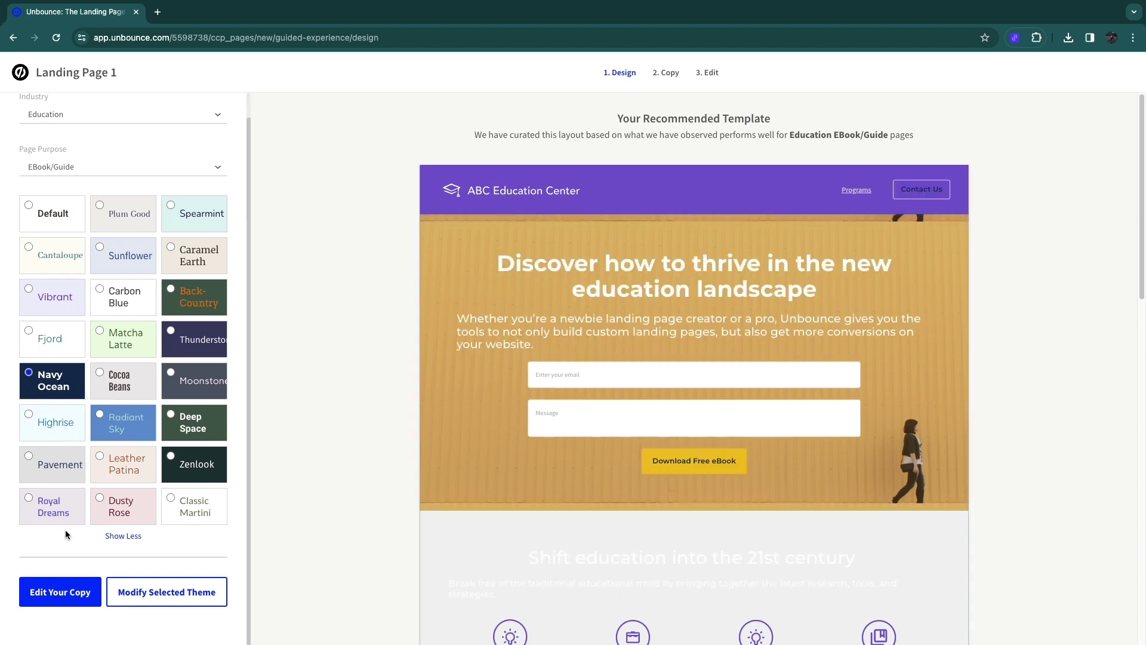
{"action": "left_click", "coordinate": [59, 591]}
Generate page copy from the description "How to Stuff is focussed on creating tutorial videos about softwares and apps. We help people get started with using softwares.".
{"action": "left_click_drag", "start_coordinate": [58, 200], "coordinate": [141, 206]}
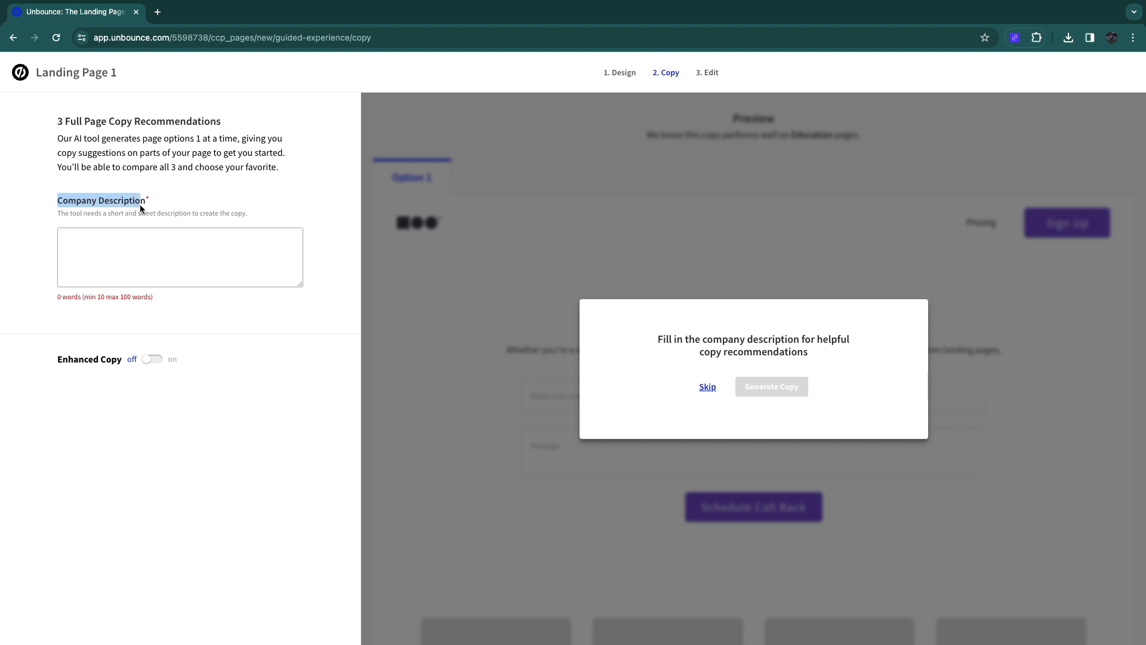
{"action": "left_click", "coordinate": [67, 231]}
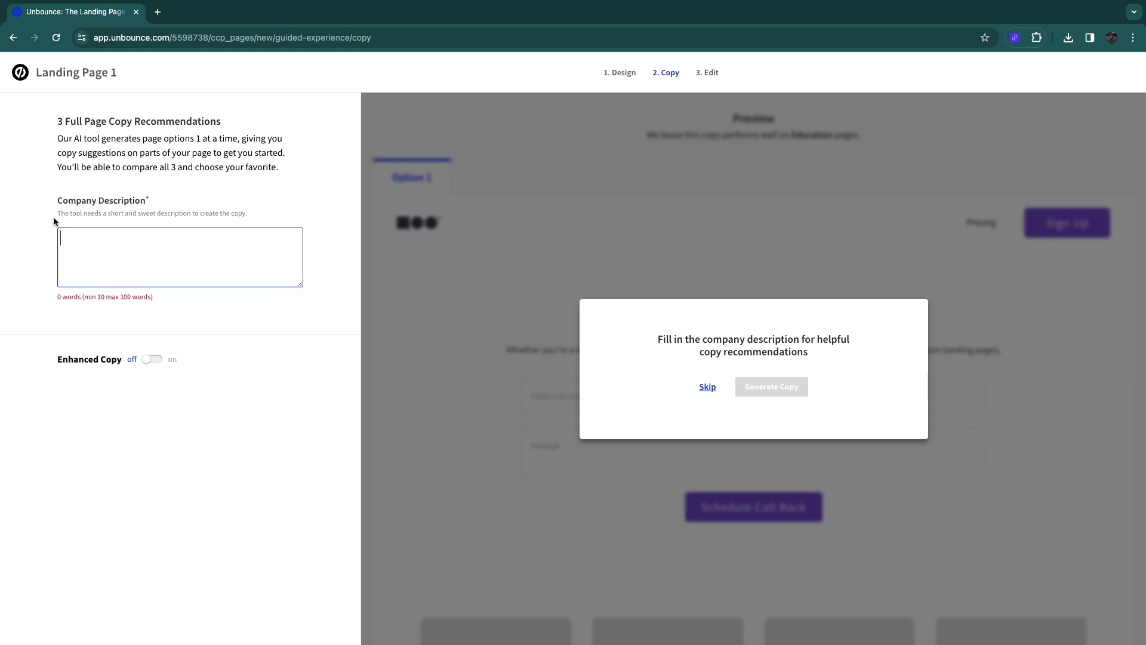
{"action": "left_click_drag", "start_coordinate": [58, 214], "coordinate": [234, 215]}
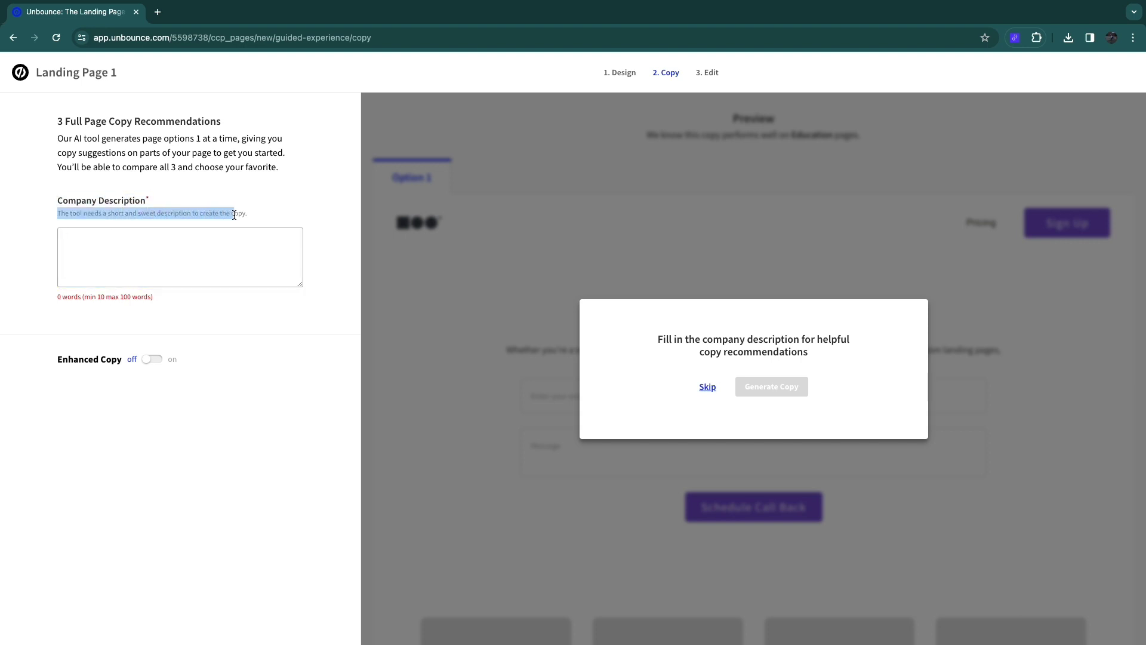
{"action": "mouse_move", "coordinate": [110, 364]}
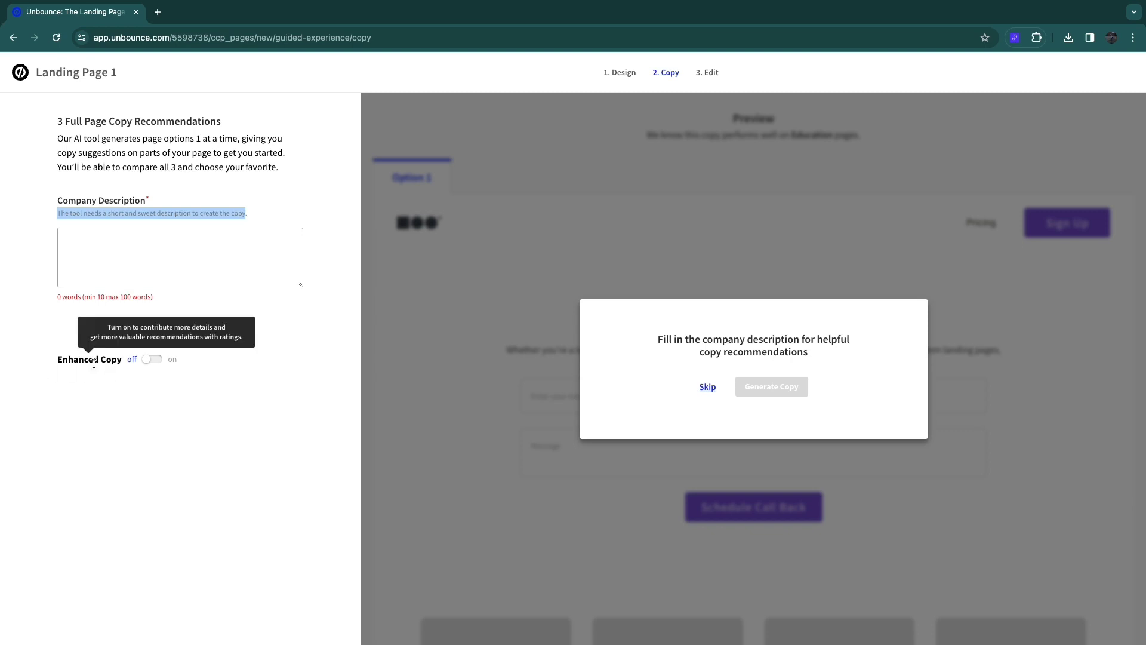
{"action": "left_click", "coordinate": [105, 239]}
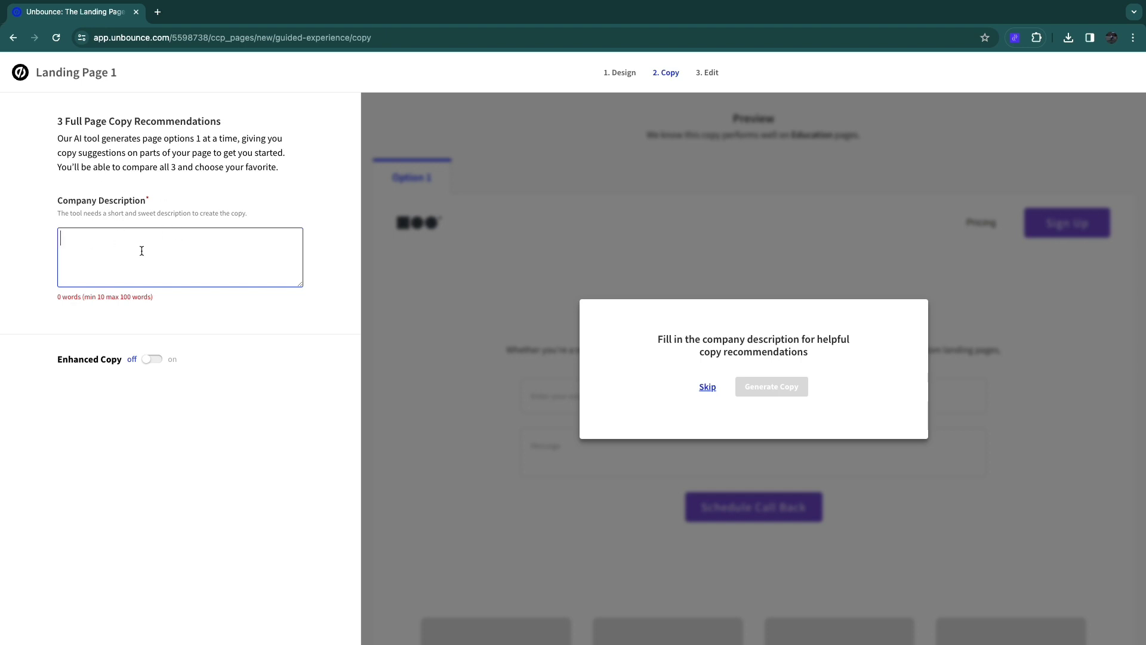
{"action": "type", "text": "How to Stuff is focussed on creating tutorial videos about softwares and apps. We help people get started with using softwares."}
{"action": "left_click", "coordinate": [756, 389]}
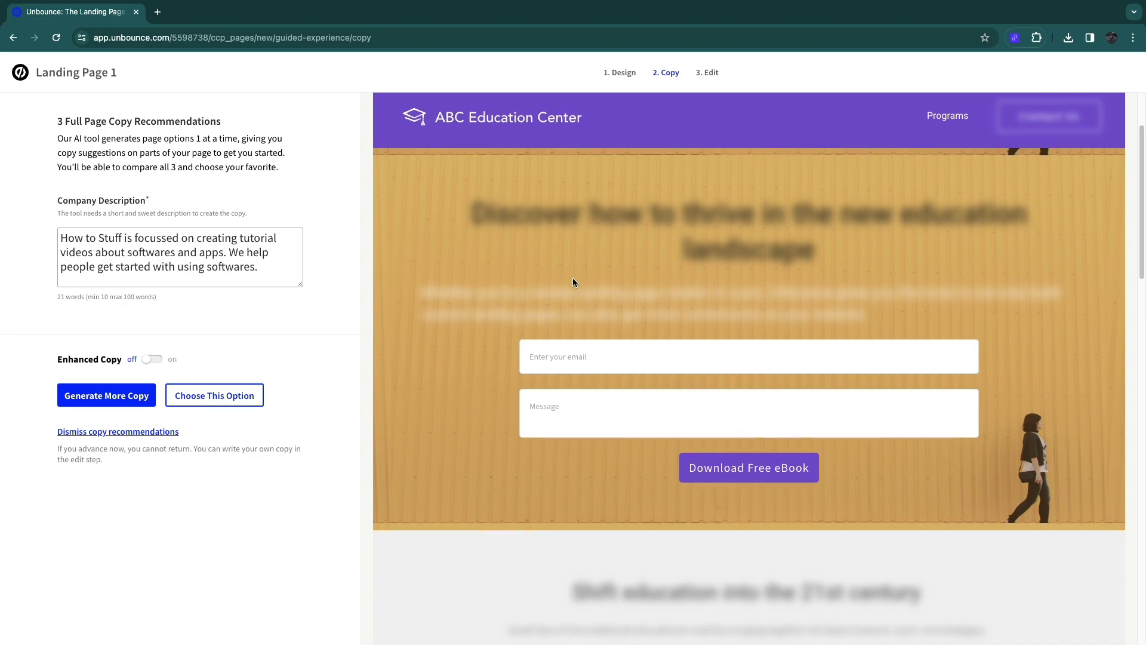
Review the full preview of the first copy option and generate a second copy recommendation.
{"action": "scroll", "coordinate": [573, 281], "scroll_direction": "down", "scroll_amount": 4}
{"action": "scroll", "coordinate": [589, 309], "scroll_direction": "up", "scroll_amount": 6}
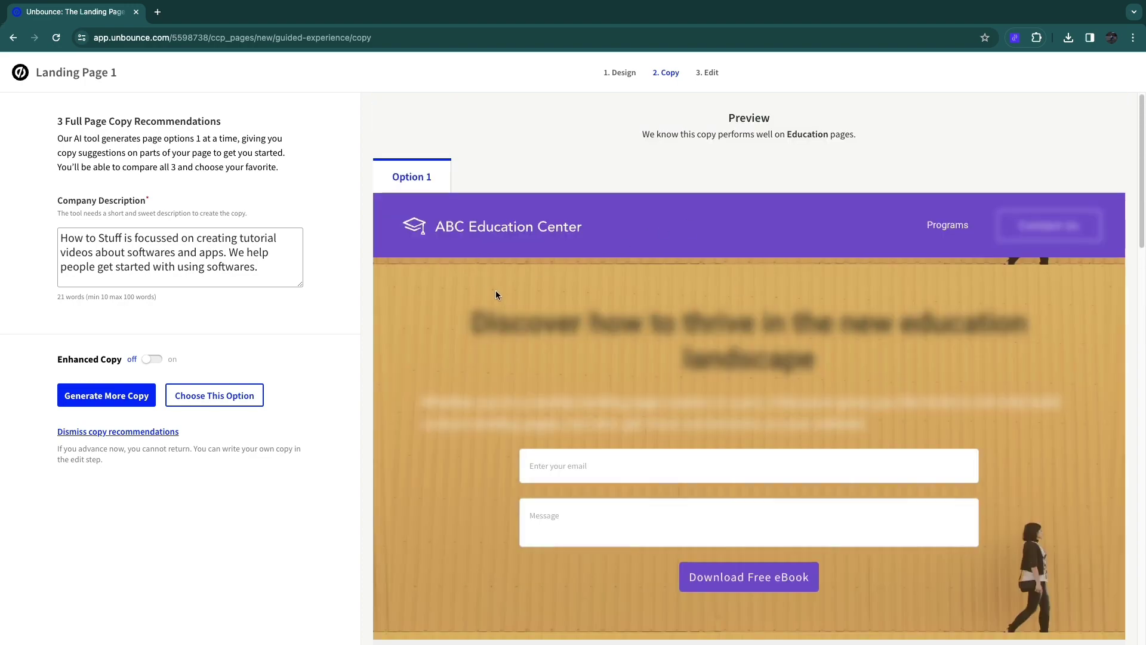
{"action": "scroll", "coordinate": [553, 325], "scroll_direction": "down", "scroll_amount": 20}
{"action": "scroll", "coordinate": [560, 367], "scroll_direction": "up", "scroll_amount": 7}
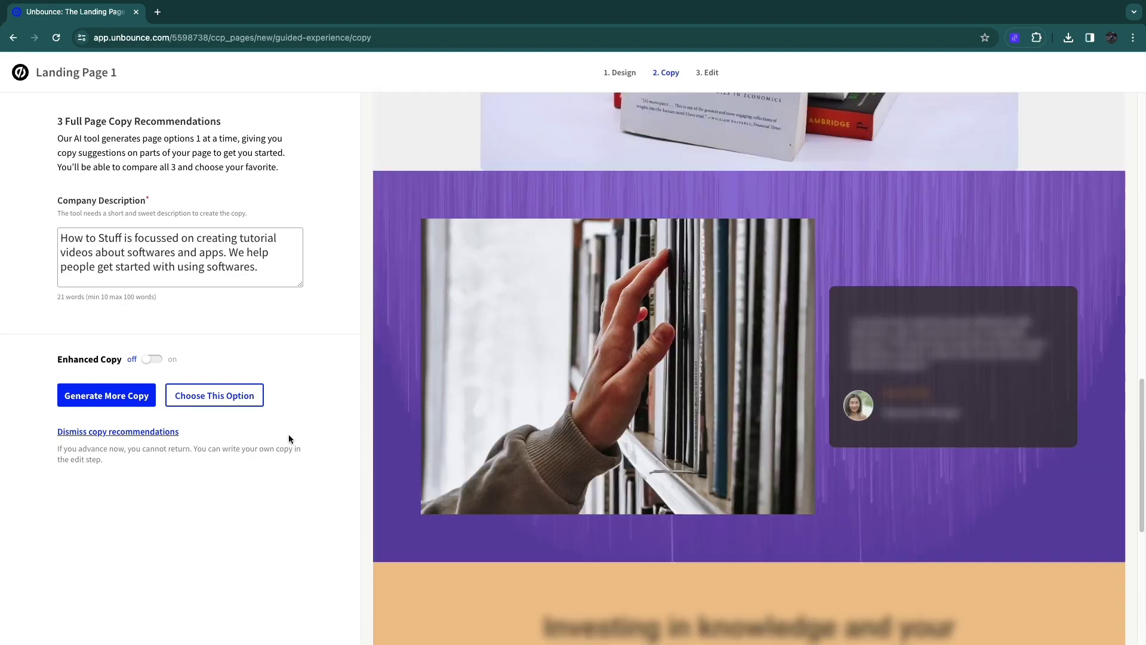
{"action": "scroll", "coordinate": [510, 422], "scroll_direction": "up", "scroll_amount": 5}
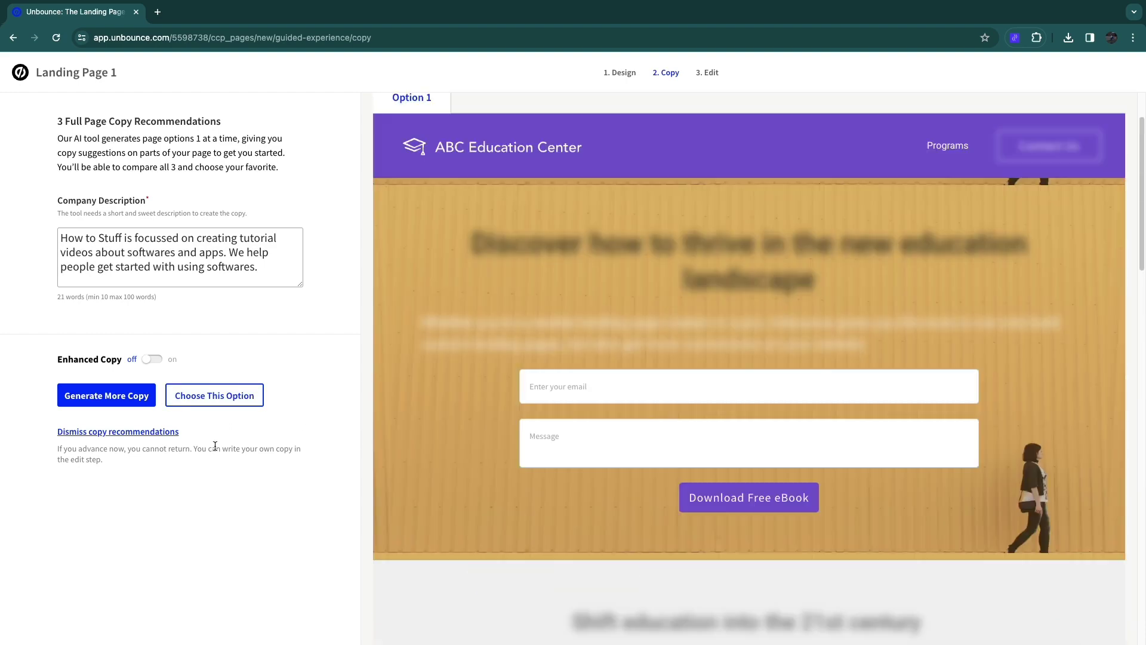
{"action": "left_click", "coordinate": [110, 397]}
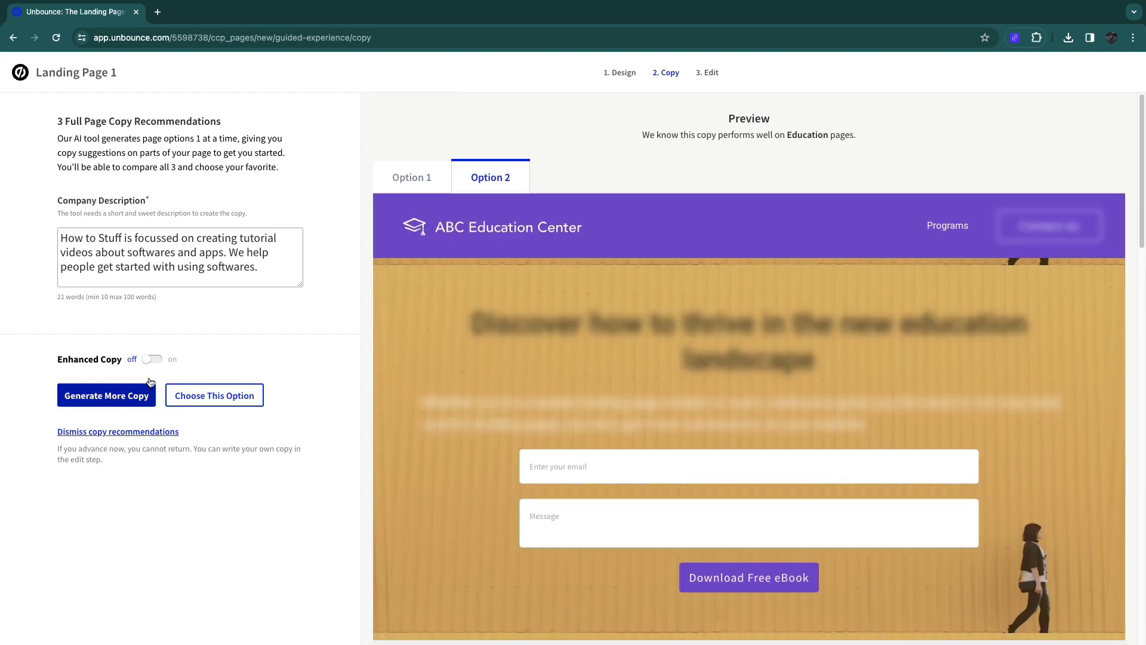
Compare the two copy recommendations and choose Option 2 for the landing page.
{"action": "left_click", "coordinate": [411, 179]}
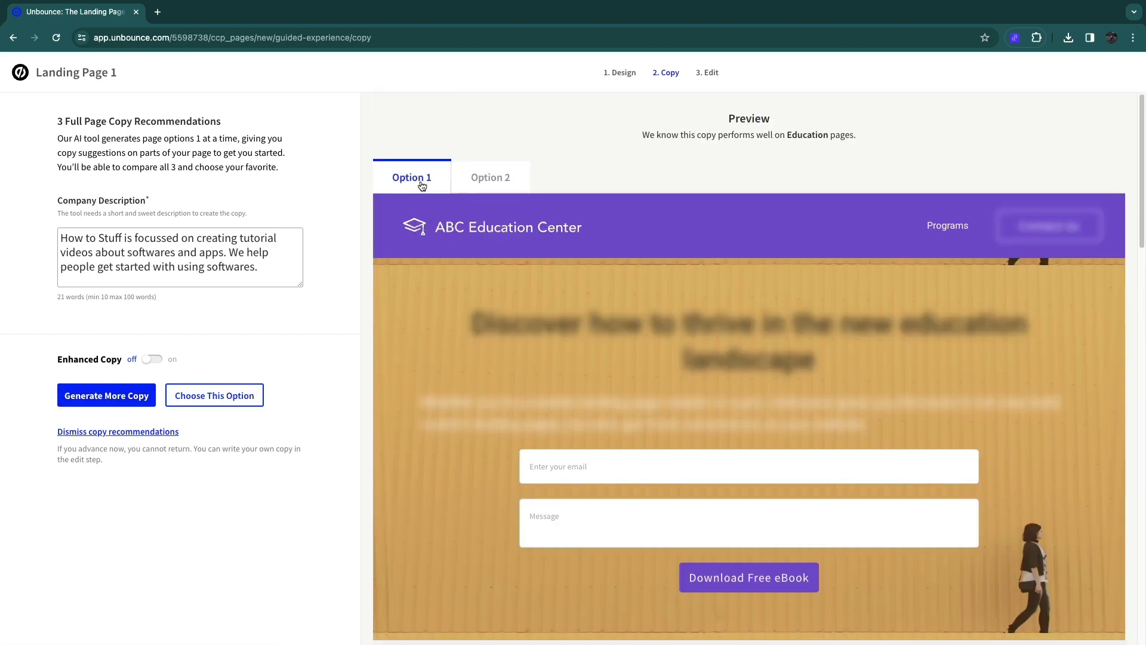
{"action": "left_click", "coordinate": [478, 179]}
{"action": "scroll", "coordinate": [569, 427], "scroll_direction": "down", "scroll_amount": 7}
{"action": "scroll", "coordinate": [568, 428], "scroll_direction": "up", "scroll_amount": 10}
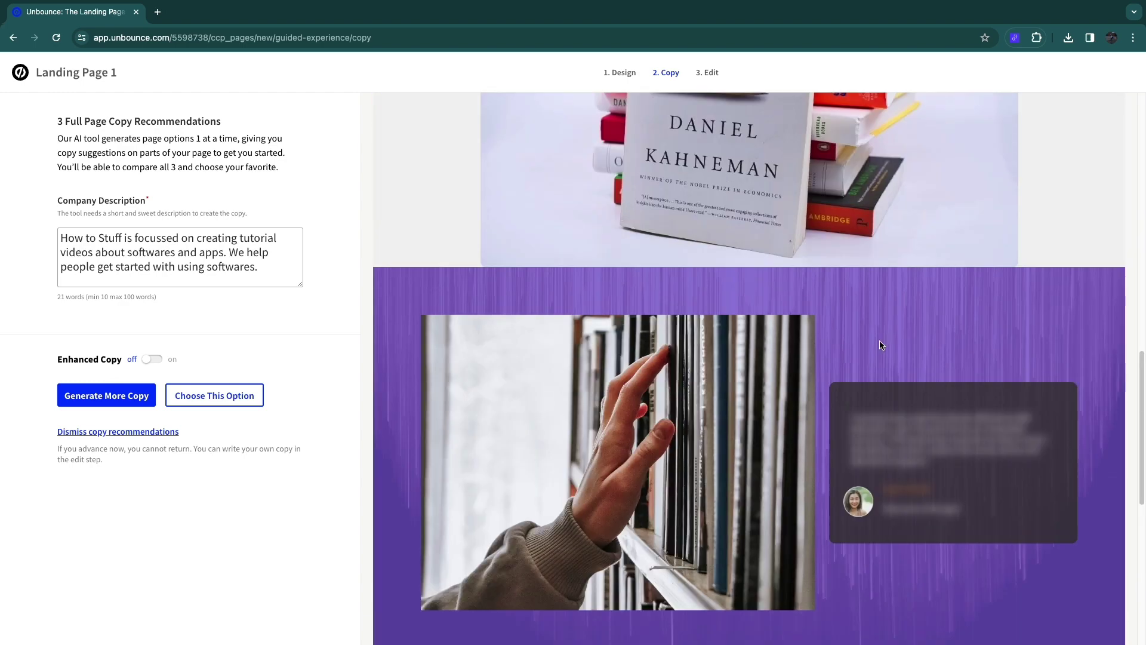
{"action": "scroll", "coordinate": [475, 173], "scroll_direction": "up", "scroll_amount": 1}
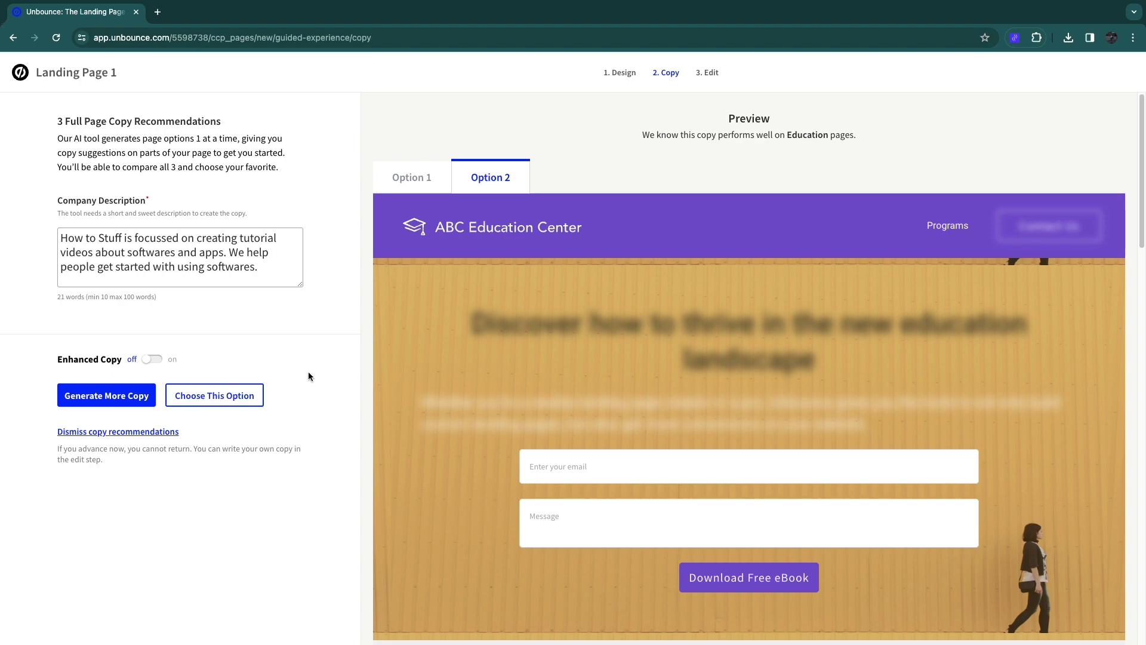
{"action": "left_click", "coordinate": [220, 397]}
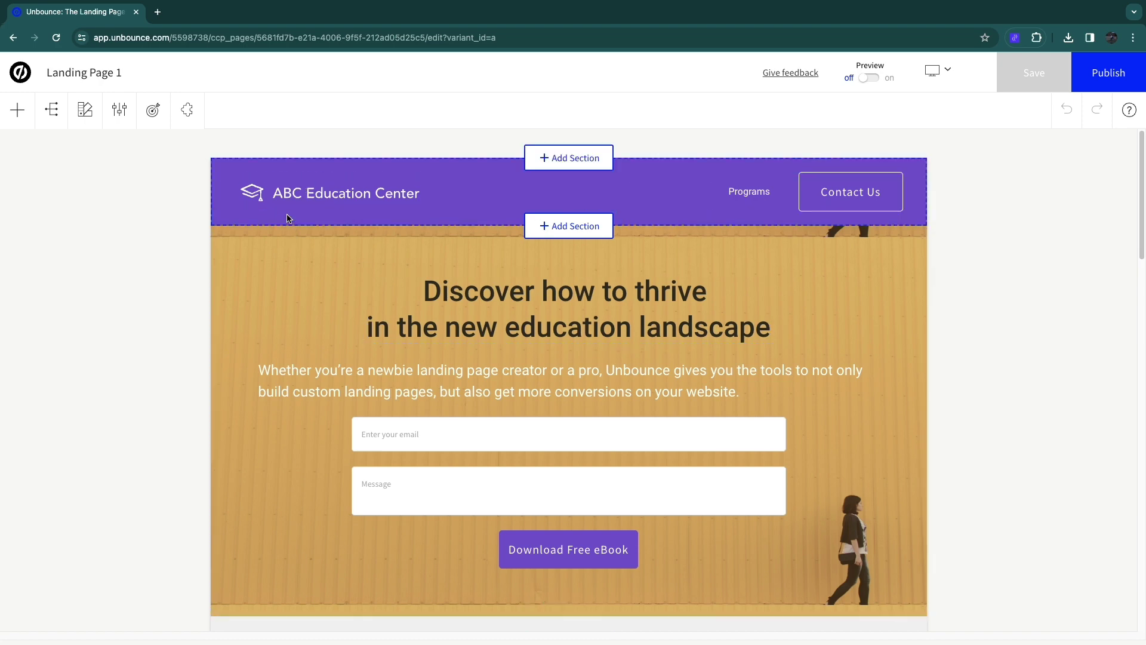
Replace the ABC Education Center logo in the header with the uploaded Costco "How to Buy Stock" image.
{"action": "scroll", "coordinate": [362, 319], "scroll_direction": "down", "scroll_amount": 10}
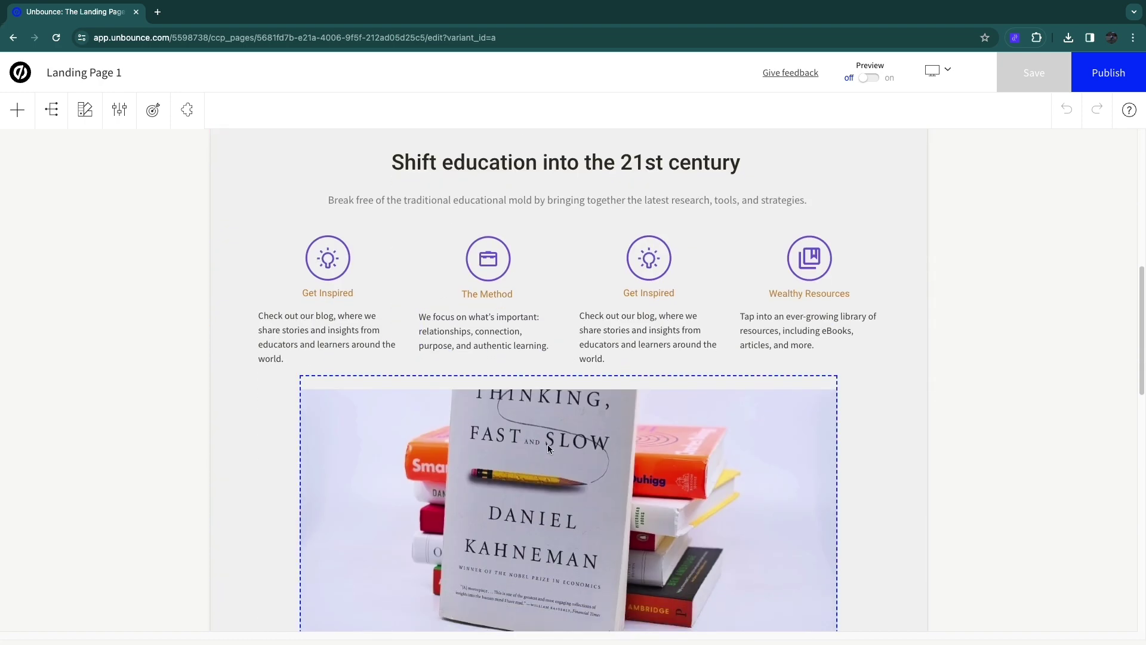
{"action": "scroll", "coordinate": [546, 435], "scroll_direction": "down", "scroll_amount": 3}
{"action": "scroll", "coordinate": [507, 431], "scroll_direction": "up", "scroll_amount": 13}
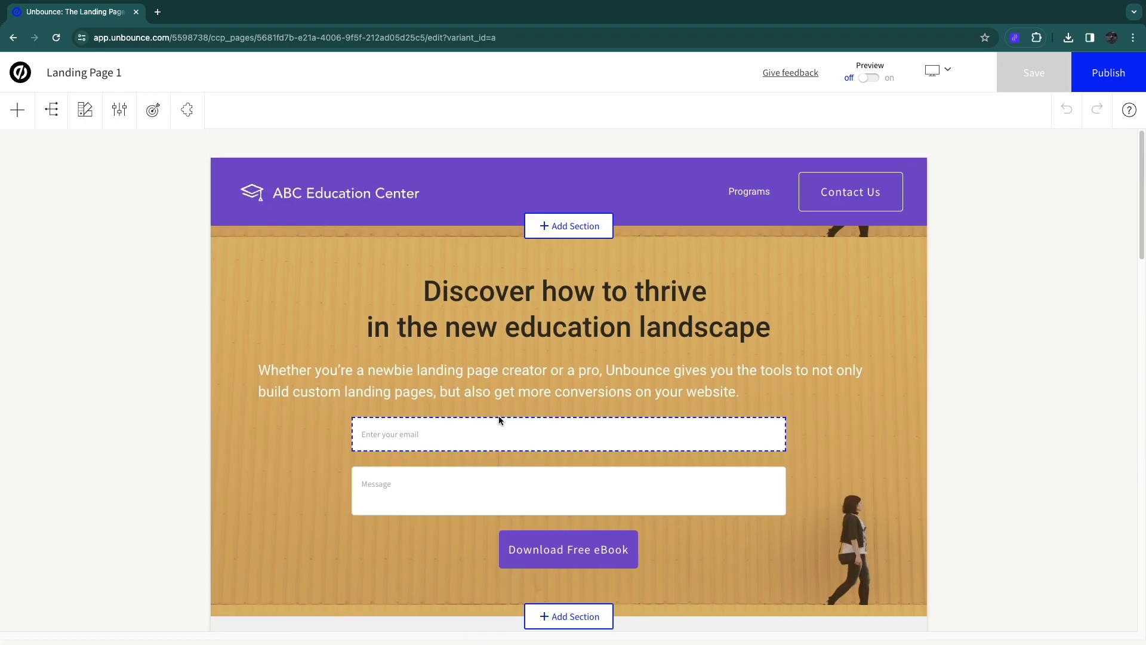
{"action": "left_click", "coordinate": [328, 195]}
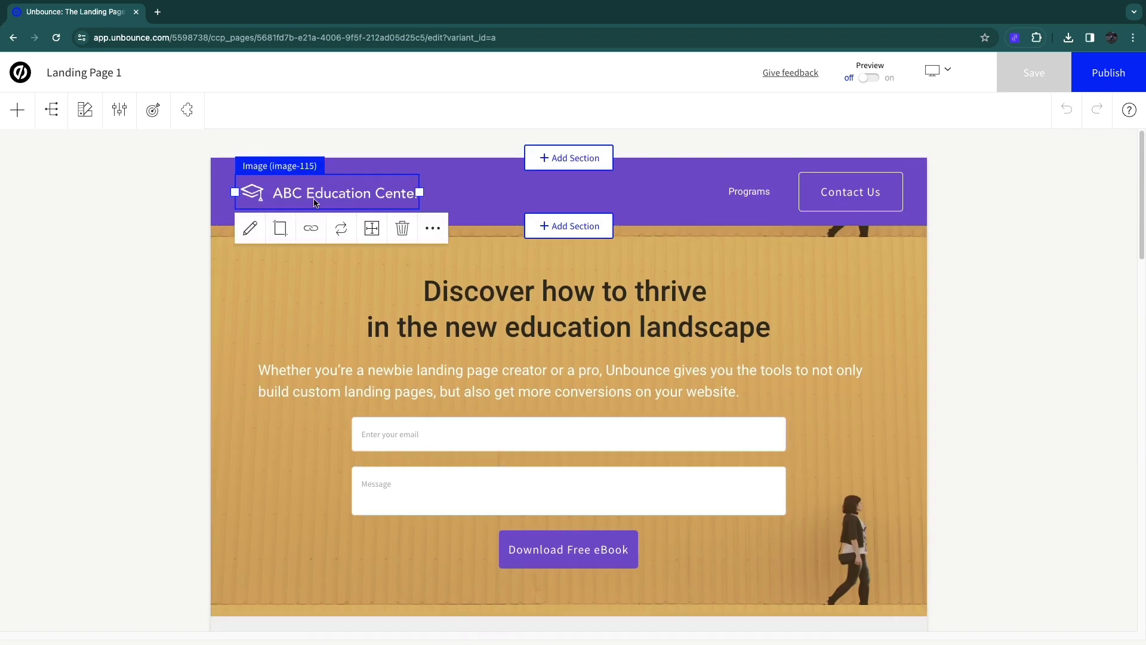
{"action": "left_click", "coordinate": [252, 228]}
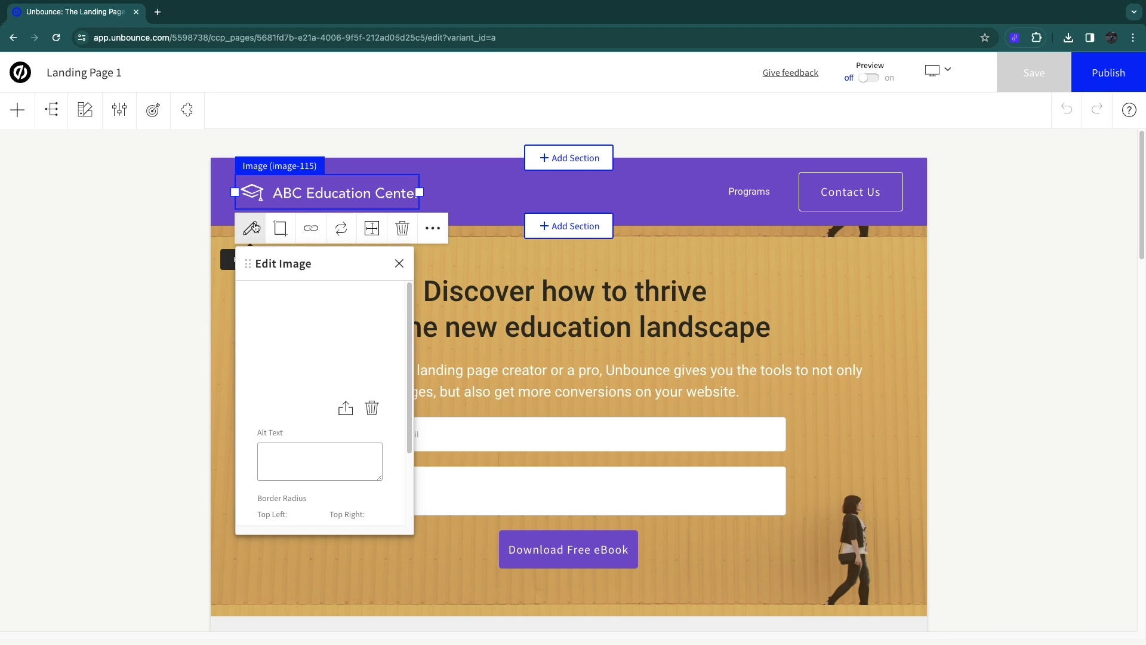
{"action": "left_click", "coordinate": [345, 408]}
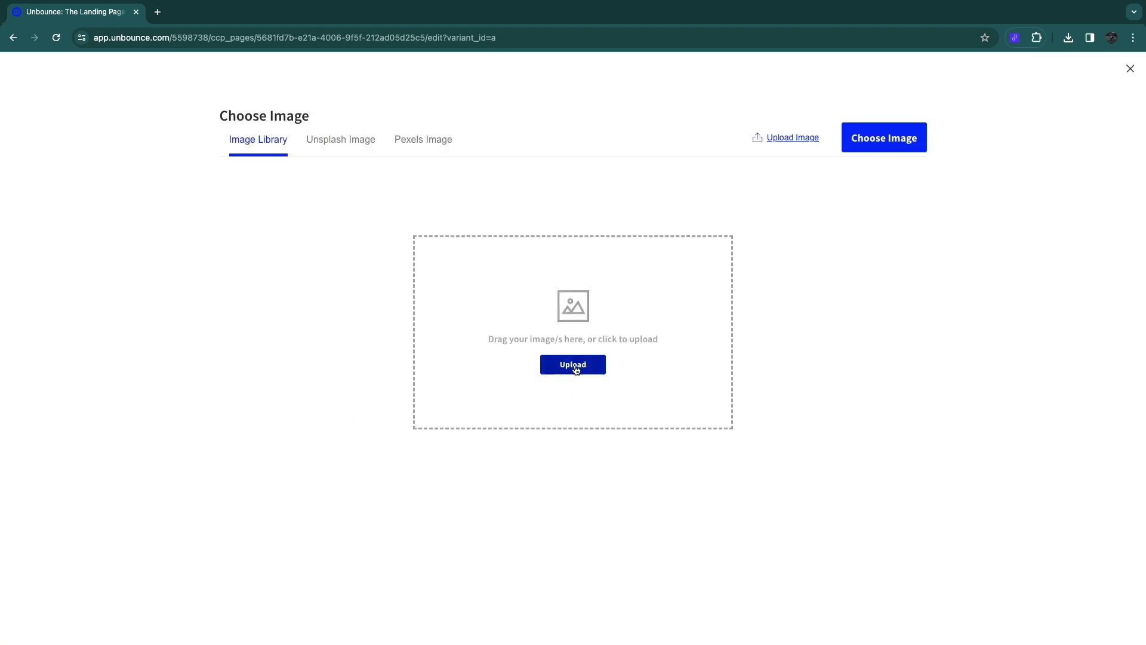
{"action": "left_click", "coordinate": [575, 366]}
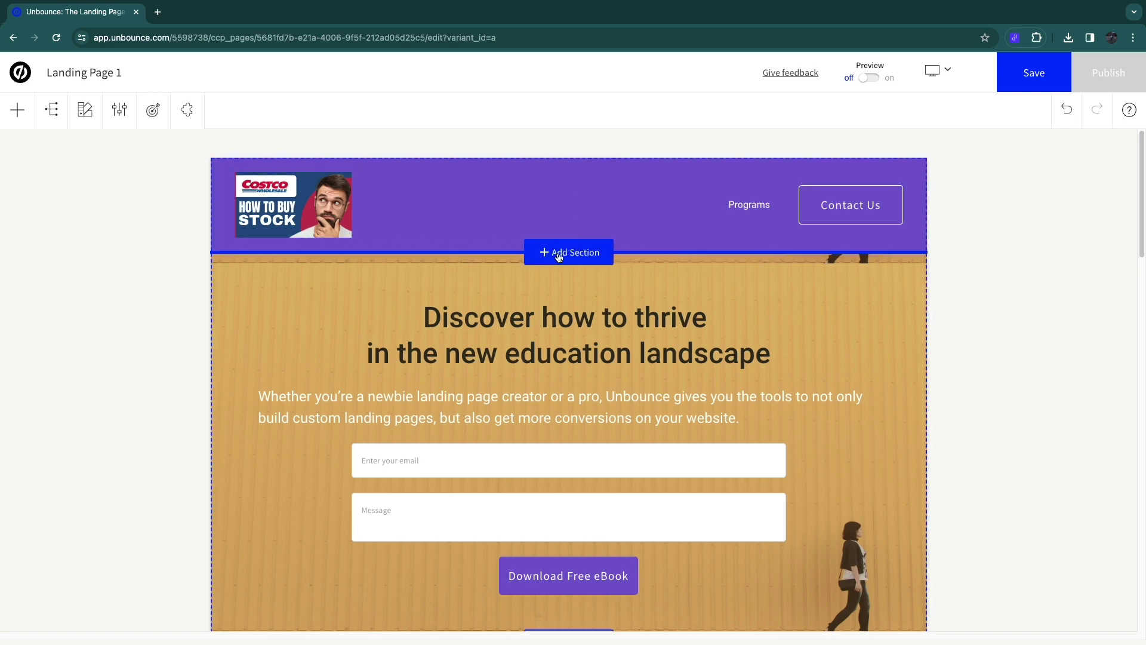
Add a Testimonials 5 section directly below the header.
{"action": "left_click", "coordinate": [558, 258]}
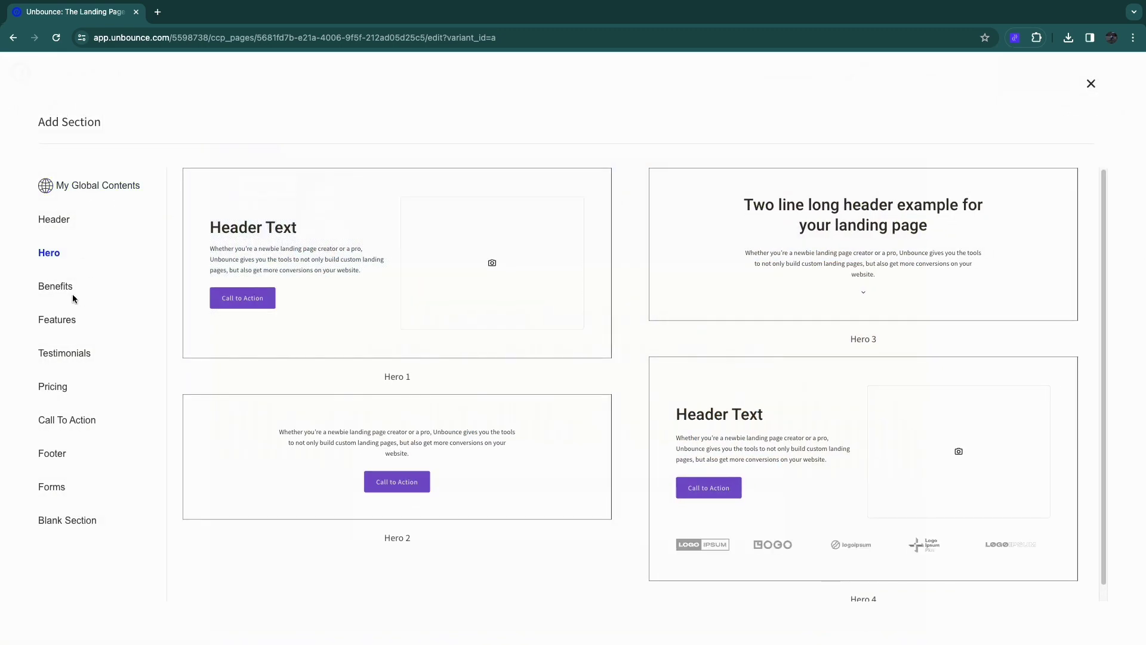
{"action": "left_click", "coordinate": [44, 292]}
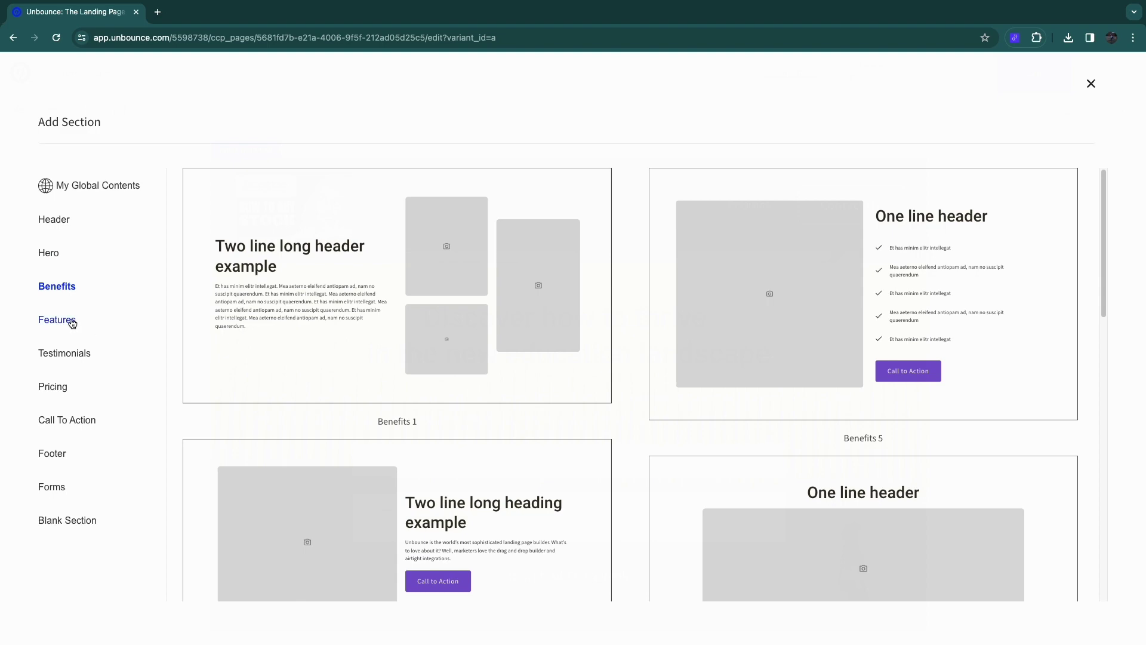
{"action": "left_click", "coordinate": [70, 323]}
{"action": "left_click", "coordinate": [66, 365]}
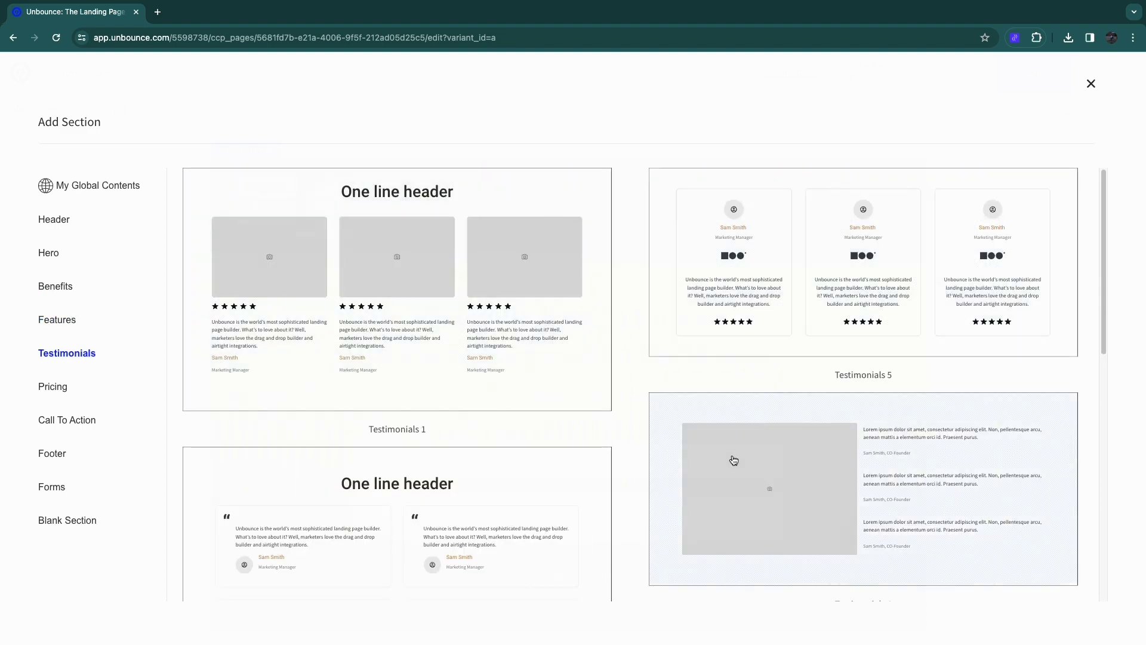
{"action": "scroll", "coordinate": [581, 481], "scroll_direction": "down", "scroll_amount": 1}
{"action": "scroll", "coordinate": [778, 384], "scroll_direction": "up", "scroll_amount": 2}
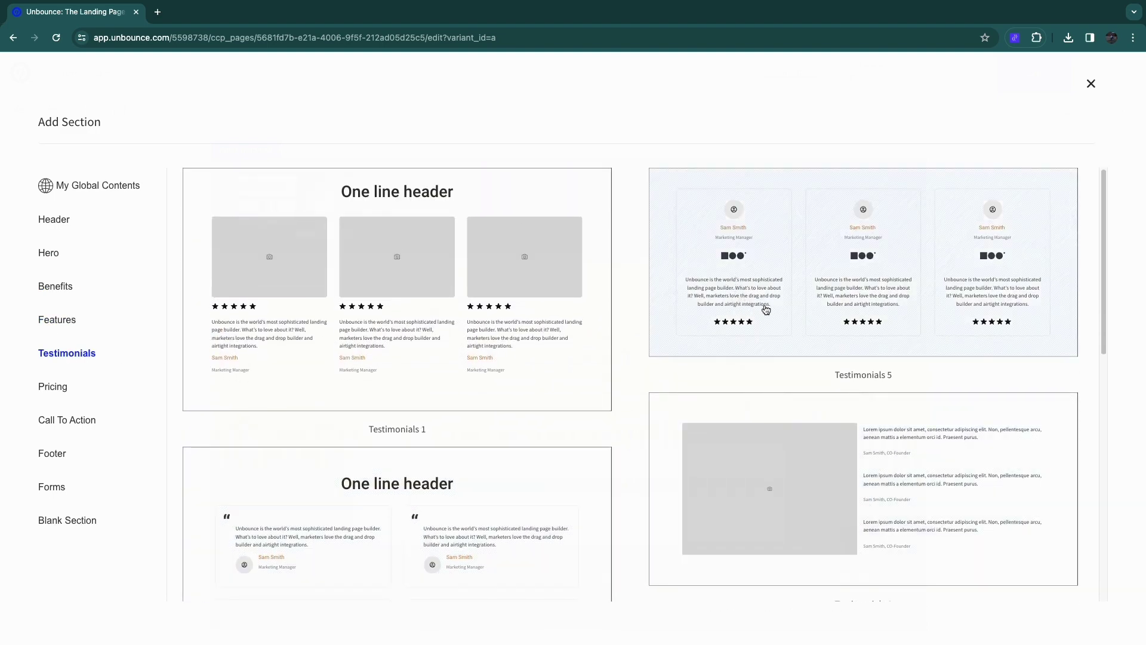
{"action": "left_click", "coordinate": [853, 280]}
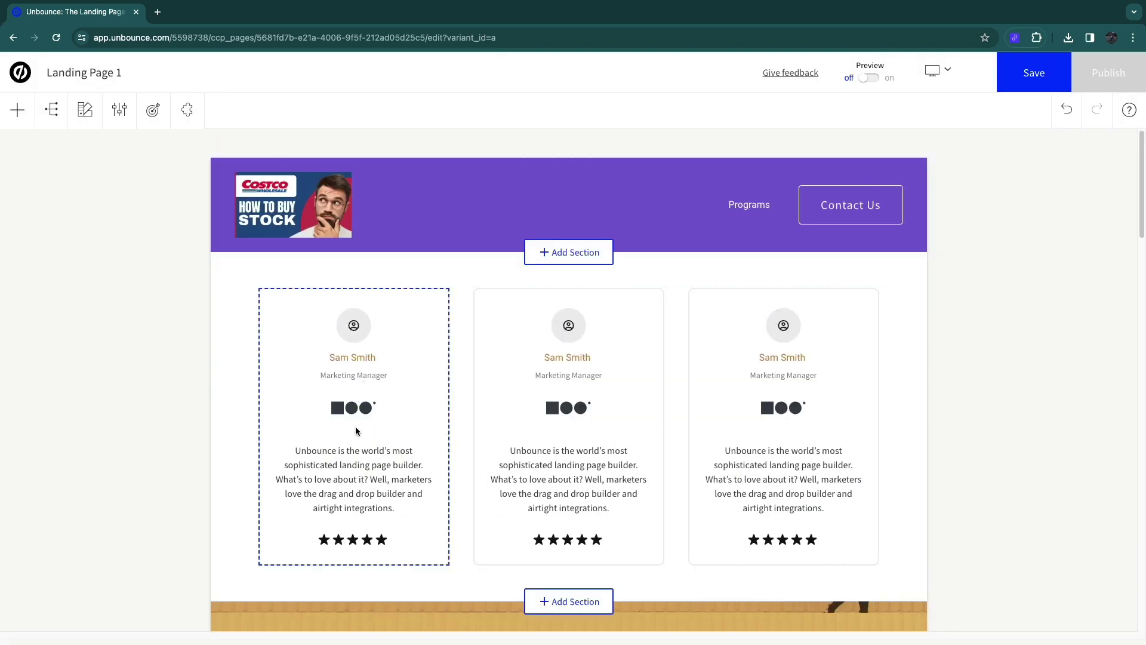
Examine the editing options for the star rating, quote, profile image and name in the first testimonial card.
{"action": "left_click", "coordinate": [360, 543]}
{"action": "left_click", "coordinate": [343, 476]}
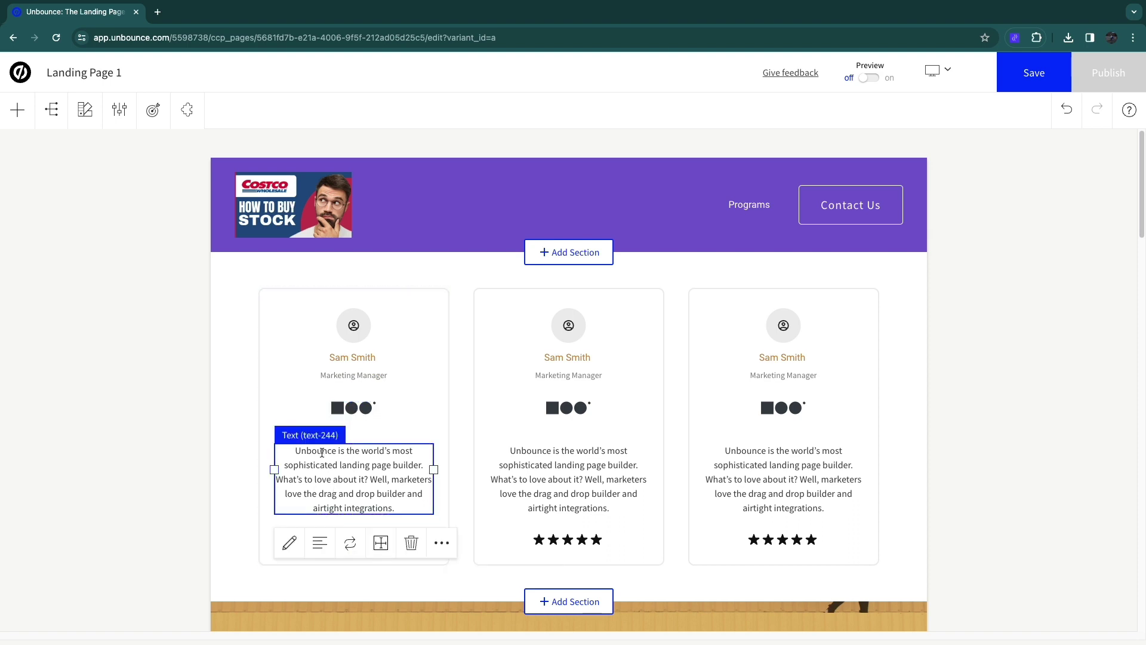
{"action": "left_click", "coordinate": [364, 328]}
{"action": "left_click", "coordinate": [337, 357]}
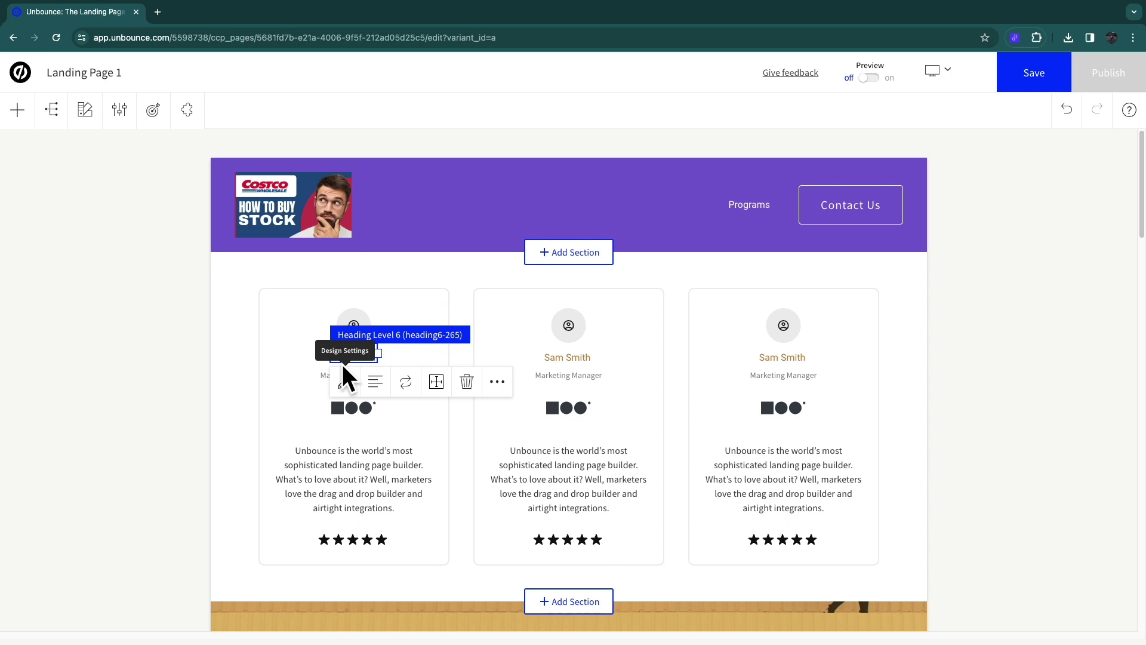
{"action": "left_click", "coordinate": [167, 359]}
{"action": "scroll", "coordinate": [223, 440], "scroll_direction": "down", "scroll_amount": 2}
{"action": "scroll", "coordinate": [223, 441], "scroll_direction": "up", "scroll_amount": 2}
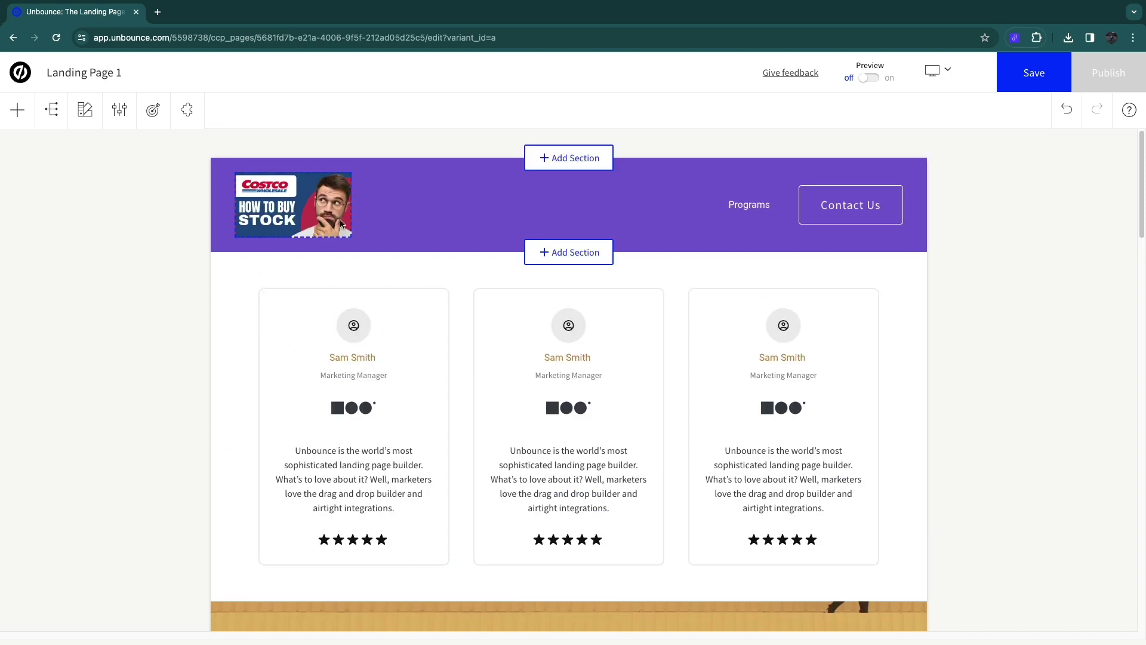
Change the header section's background color to a dark magenta in its design settings.
{"action": "left_click", "coordinate": [387, 248]}
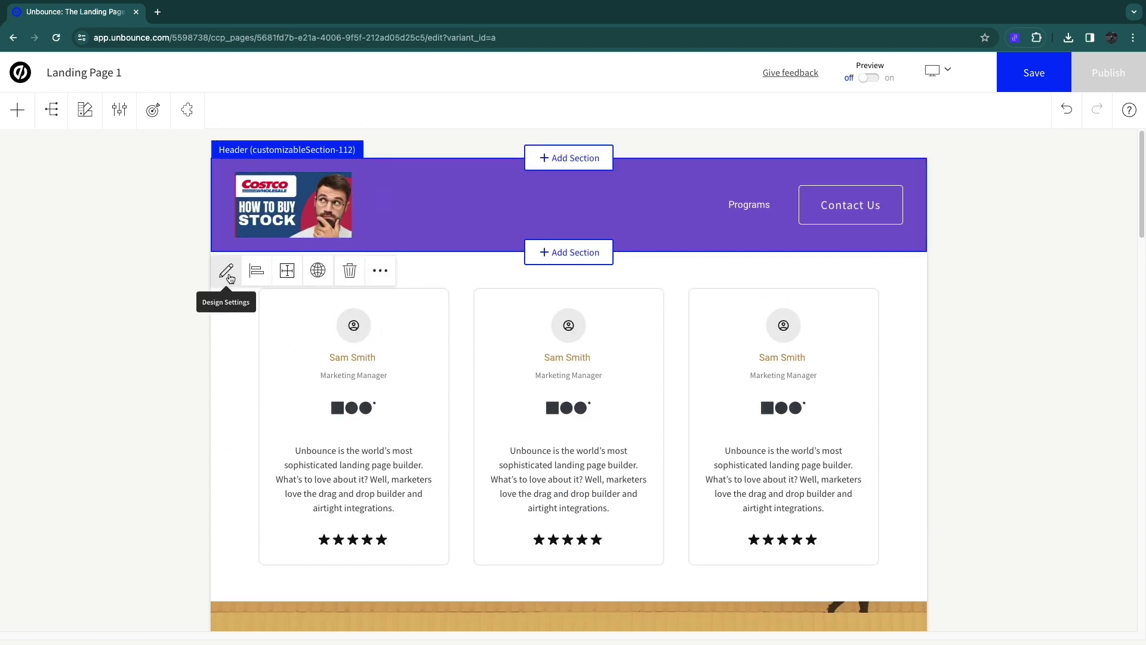
{"action": "left_click", "coordinate": [230, 278]}
{"action": "left_click", "coordinate": [242, 378]}
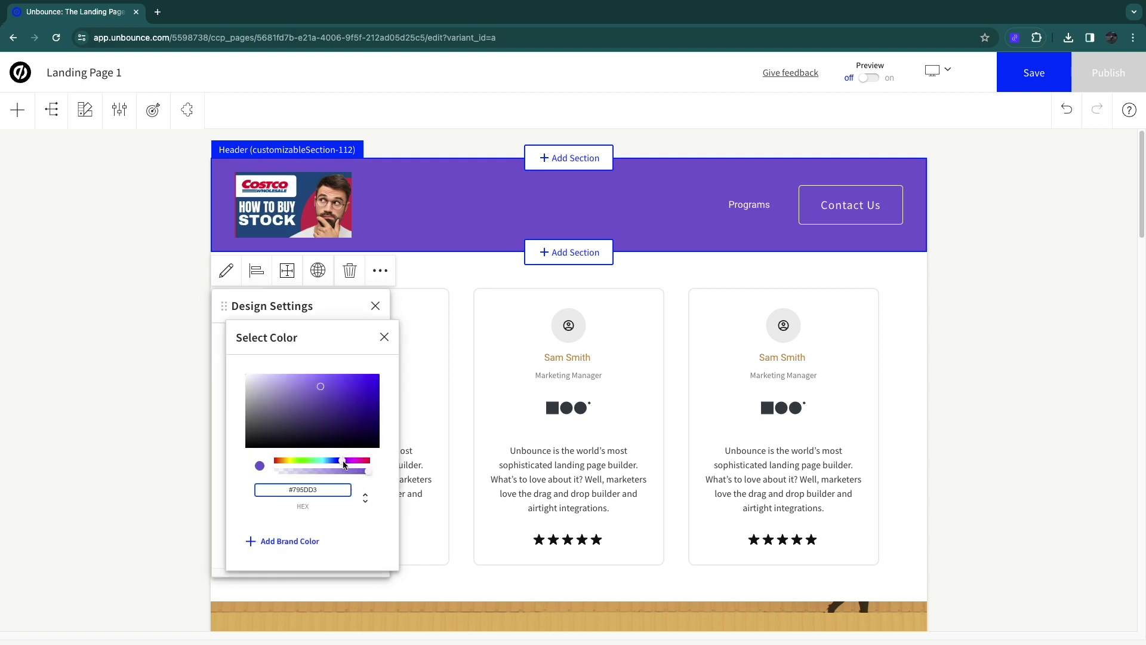
{"action": "left_click_drag", "start_coordinate": [344, 465], "coordinate": [363, 464]}
{"action": "left_click", "coordinate": [146, 356]}
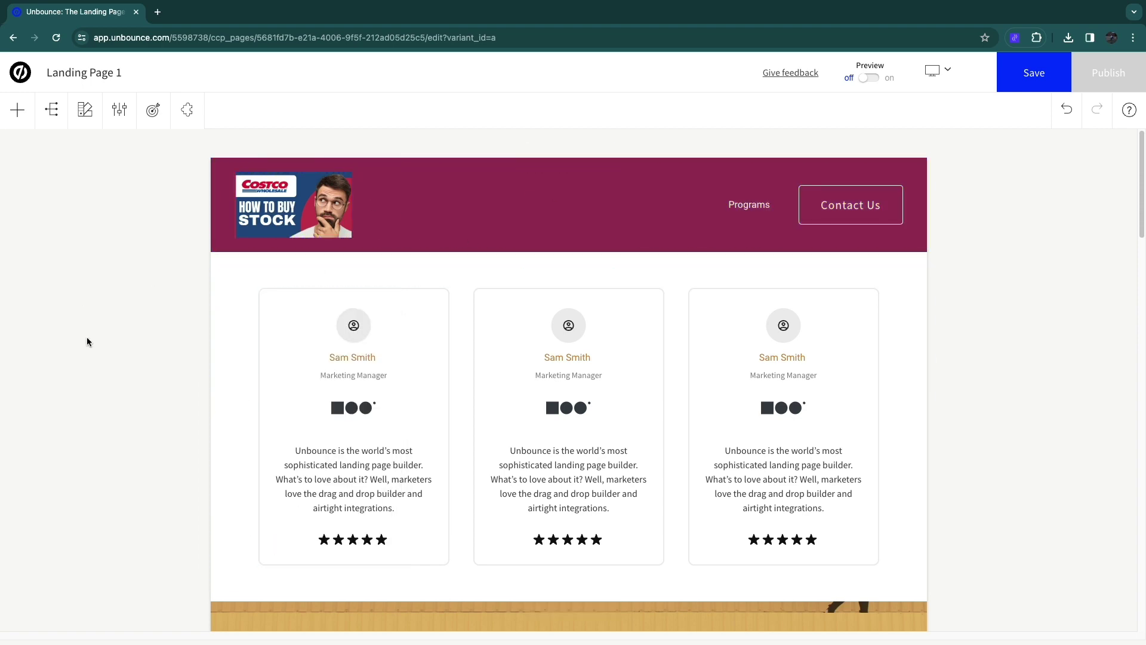
Examine the design settings of the Download Free eBook button and the editing options for the form's email field.
{"action": "scroll", "coordinate": [88, 342], "scroll_direction": "down", "scroll_amount": 8}
{"action": "left_click", "coordinate": [538, 485]}
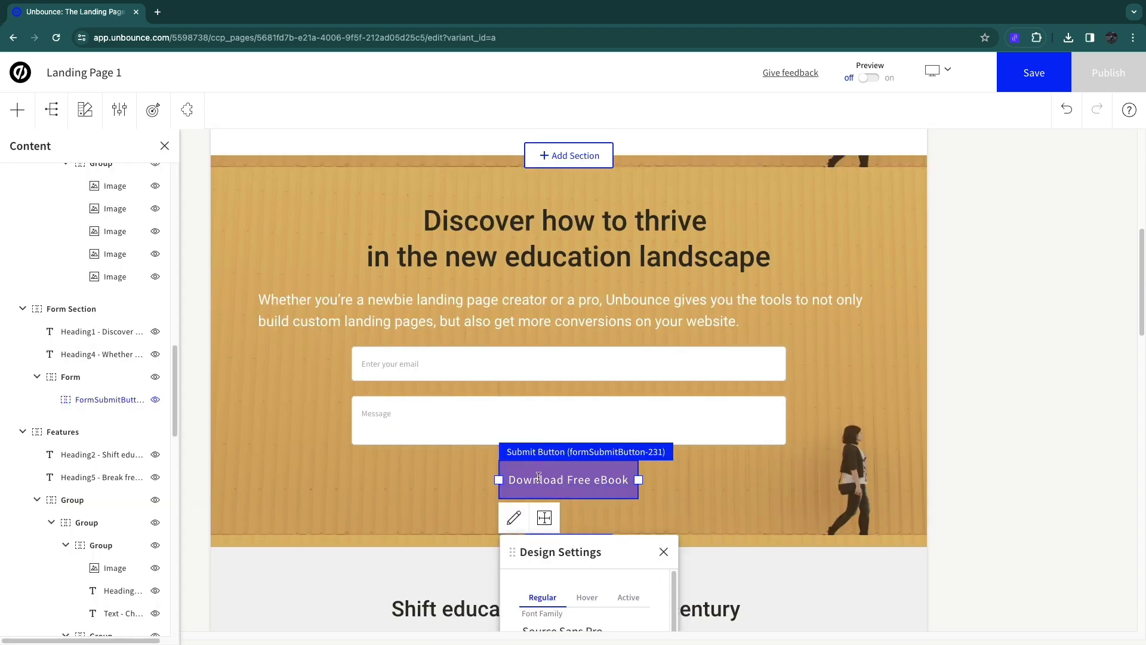
{"action": "scroll", "coordinate": [555, 431], "scroll_direction": "down", "scroll_amount": 1}
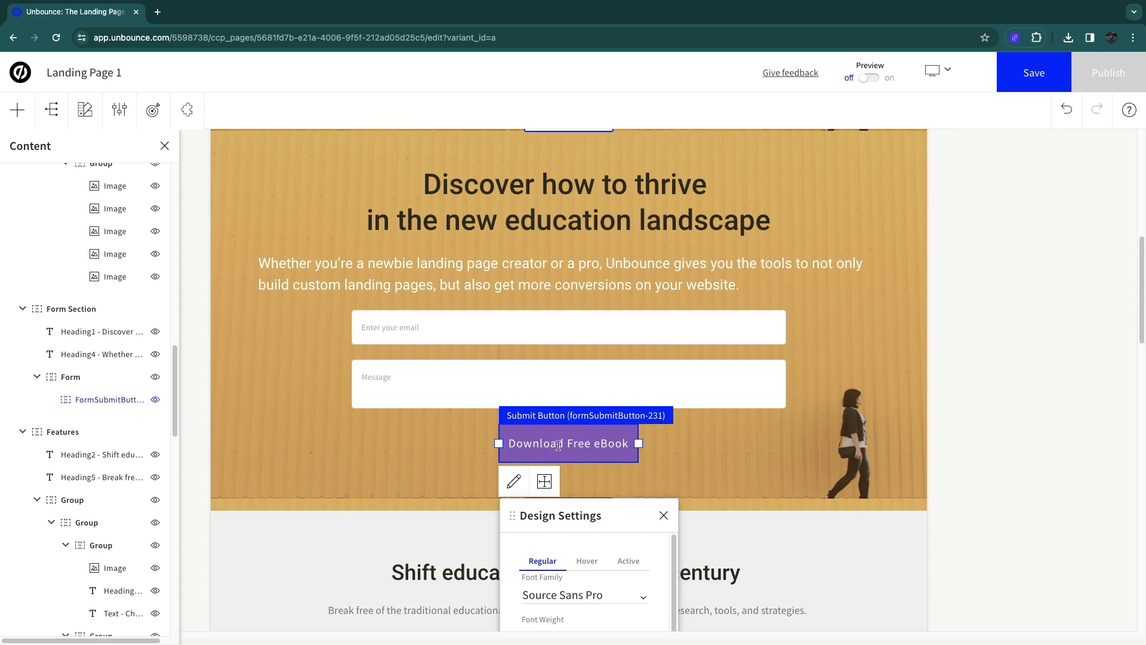
{"action": "left_click", "coordinate": [412, 329]}
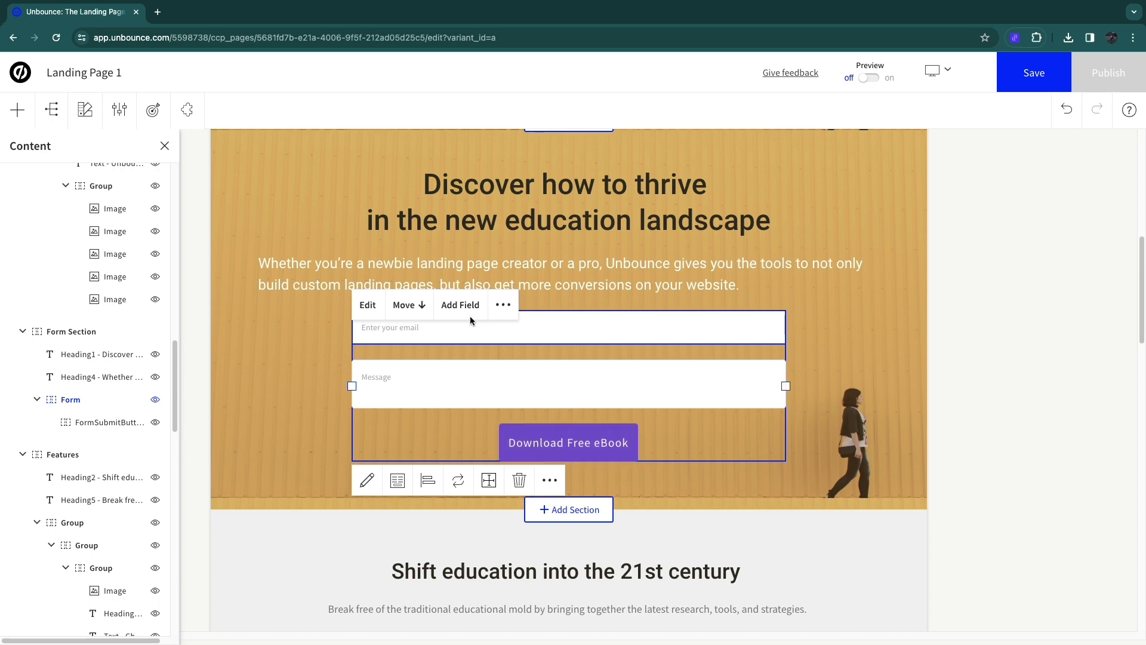
{"action": "left_click", "coordinate": [324, 324]}
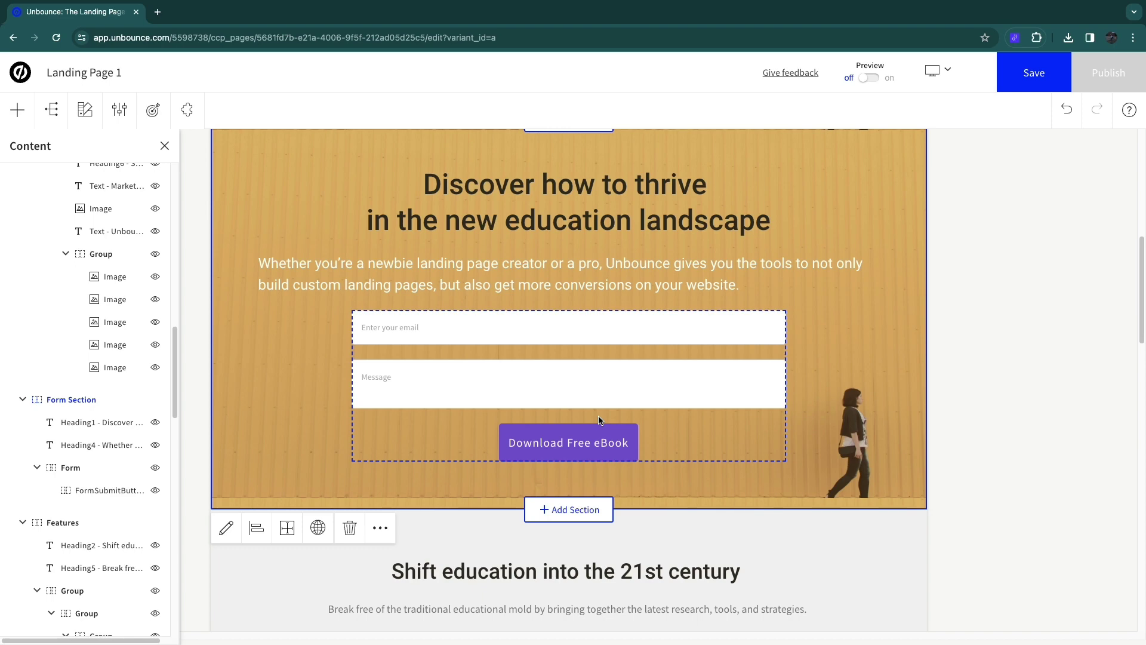
Add a Call To Action 1 section directly below the eBook form section.
{"action": "scroll", "coordinate": [599, 420], "scroll_direction": "down", "scroll_amount": 2}
{"action": "left_click", "coordinate": [567, 394]}
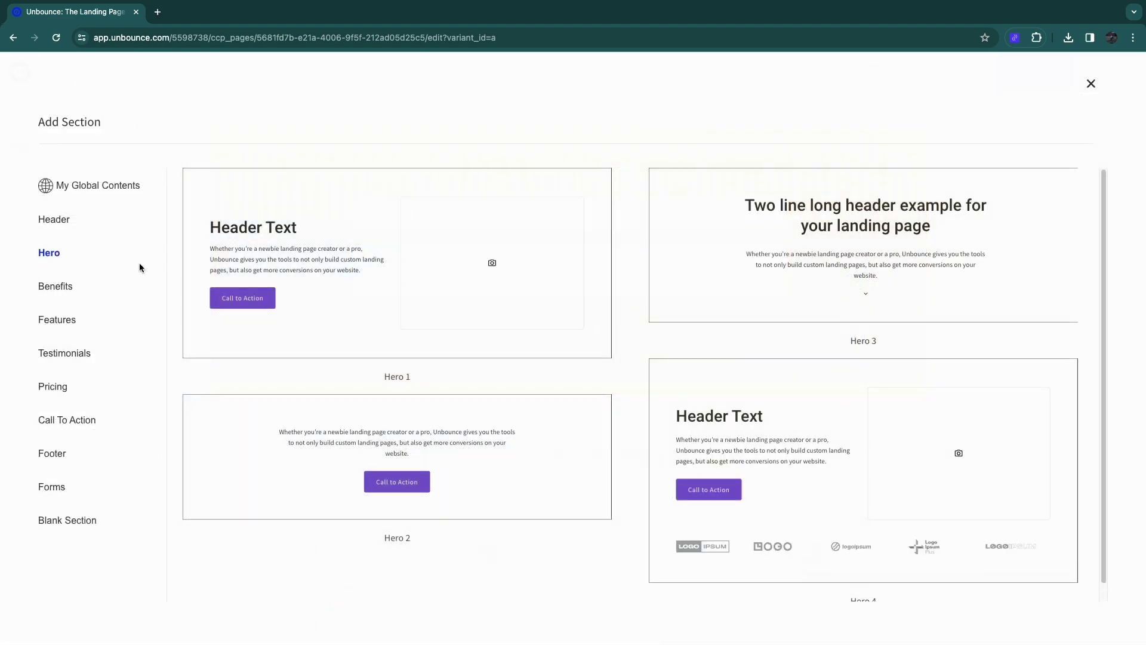
{"action": "left_click", "coordinate": [66, 421]}
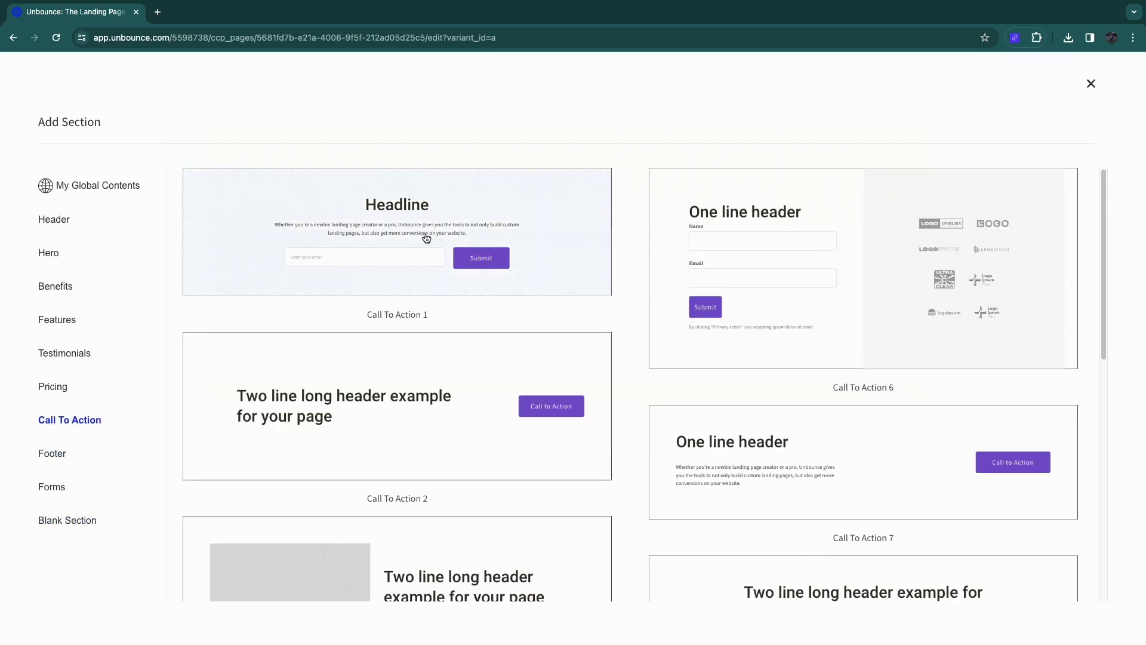
{"action": "left_click", "coordinate": [316, 263]}
{"action": "scroll", "coordinate": [502, 348], "scroll_direction": "down", "scroll_amount": 3}
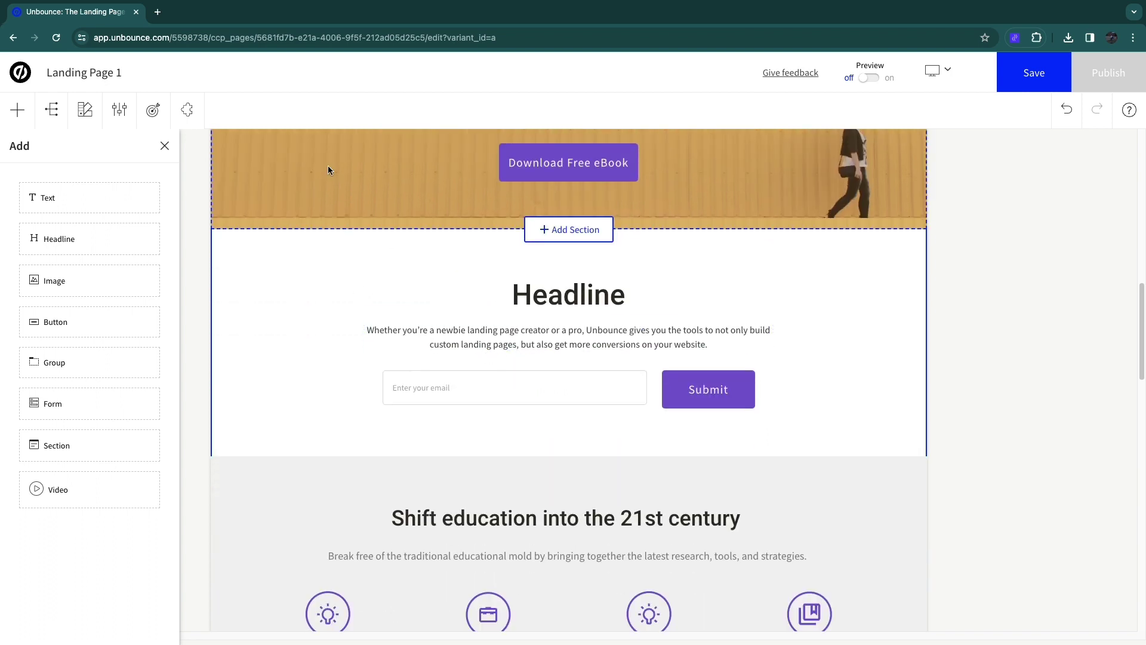
Set the Costco "How to Buy Stock" picture from the image library as the new call-to-action section's background image.
{"action": "left_click", "coordinate": [413, 367]}
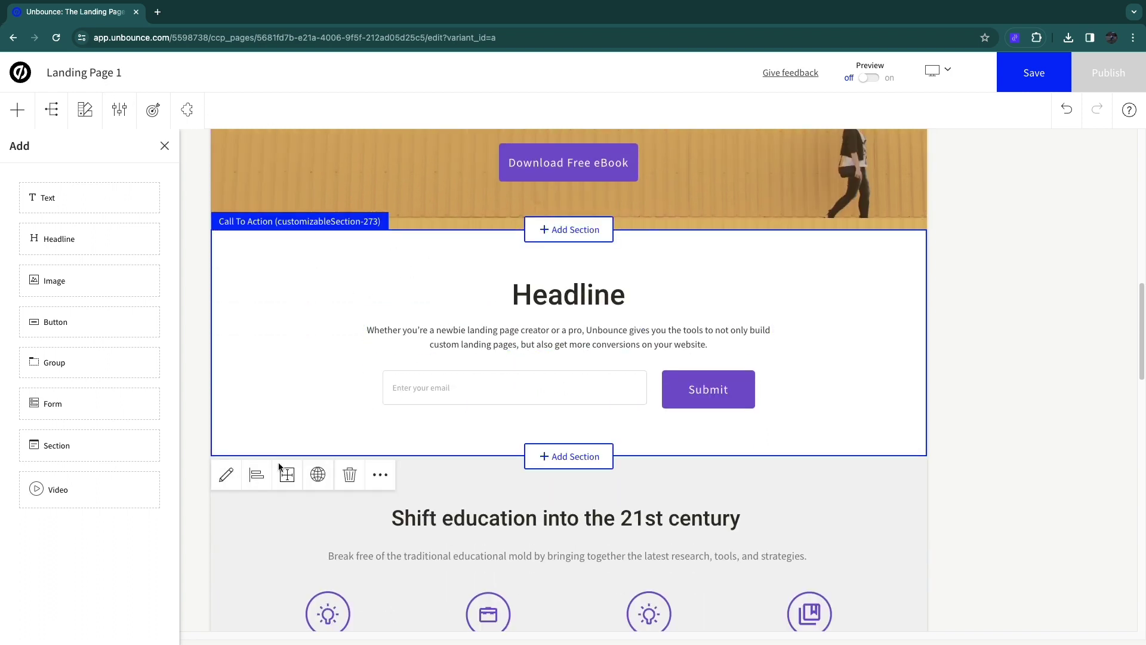
{"action": "left_click", "coordinate": [226, 475]}
{"action": "left_click", "coordinate": [322, 556]}
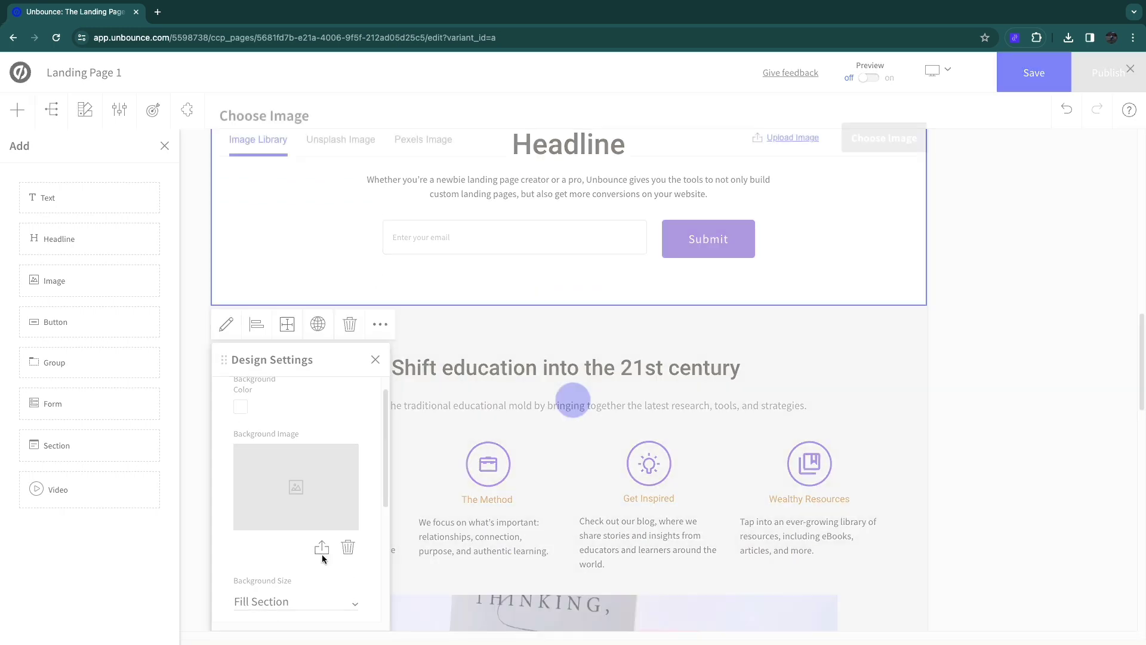
{"action": "left_click", "coordinate": [306, 230]}
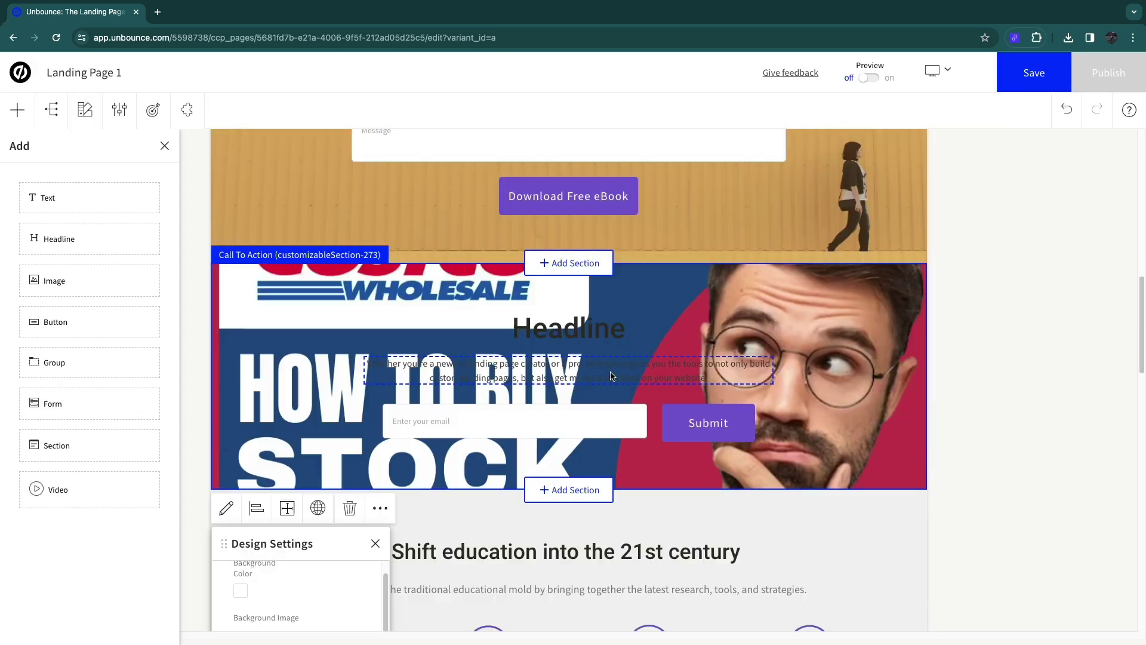
{"action": "scroll", "coordinate": [611, 376], "scroll_direction": "down", "scroll_amount": 1}
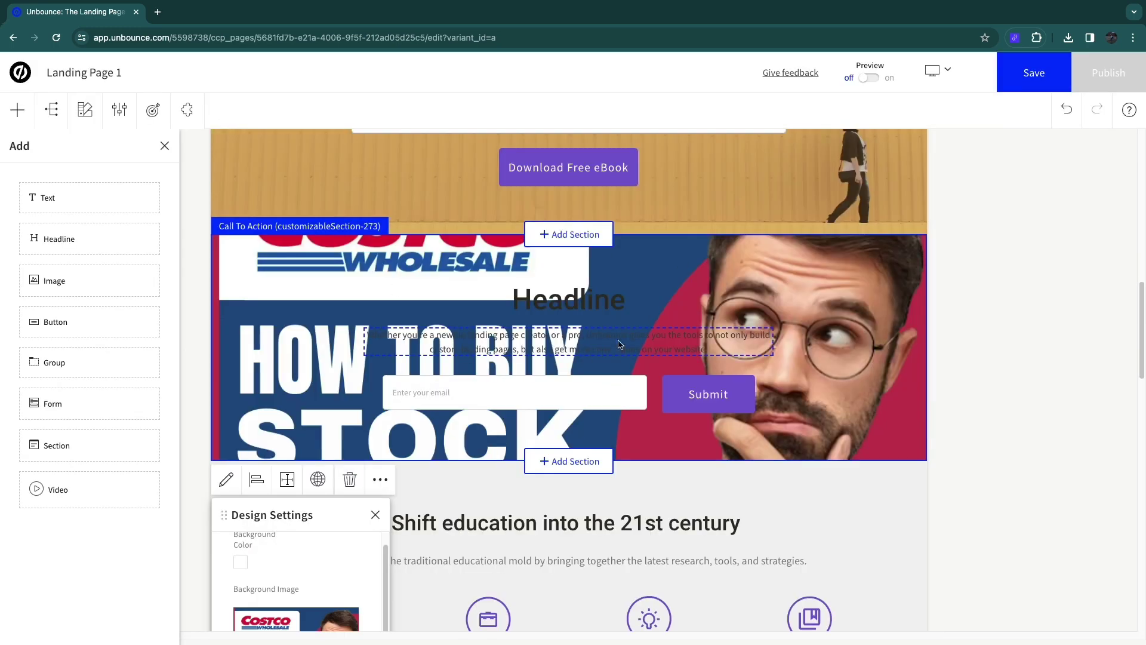
Review the feature and testimonial sections below the call to action and save the landing page.
{"action": "scroll", "coordinate": [706, 284], "scroll_direction": "down", "scroll_amount": 10}
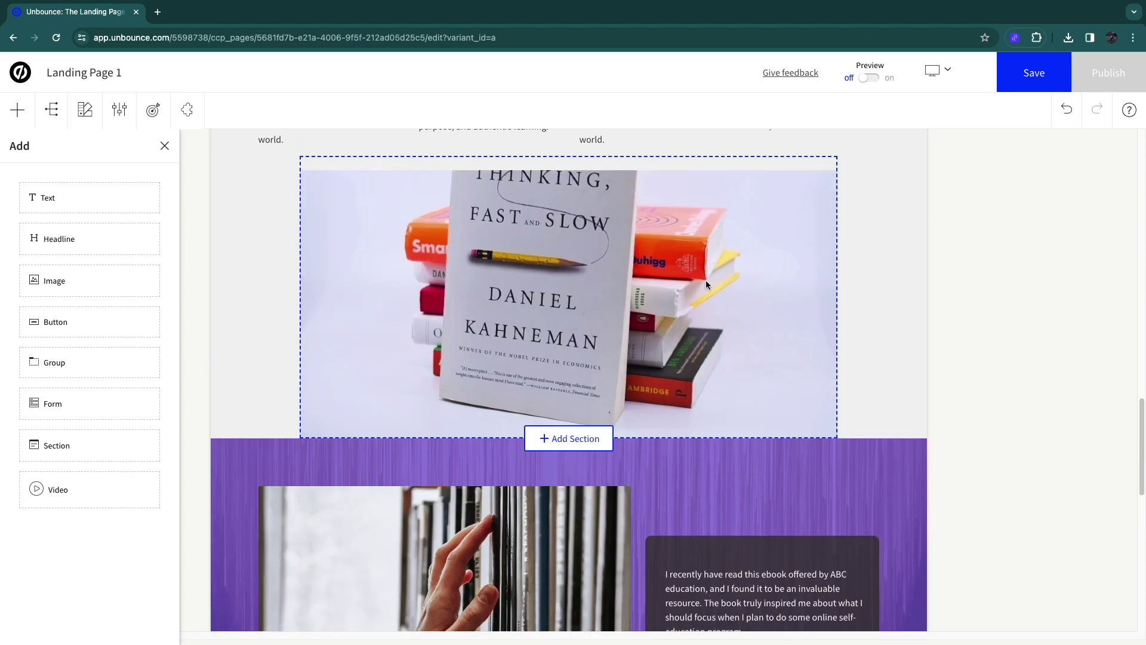
{"action": "scroll", "coordinate": [483, 314], "scroll_direction": "up", "scroll_amount": 1}
{"action": "scroll", "coordinate": [483, 314], "scroll_direction": "down", "scroll_amount": 3}
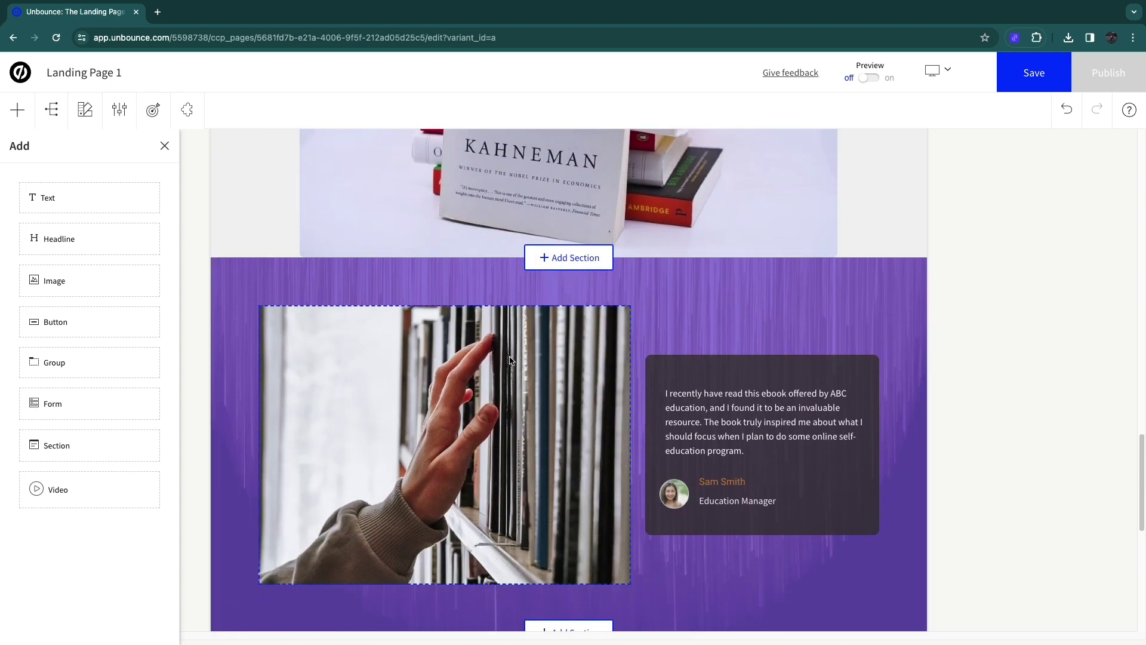
{"action": "scroll", "coordinate": [482, 314], "scroll_direction": "up", "scroll_amount": 4}
{"action": "left_click", "coordinate": [483, 314]}
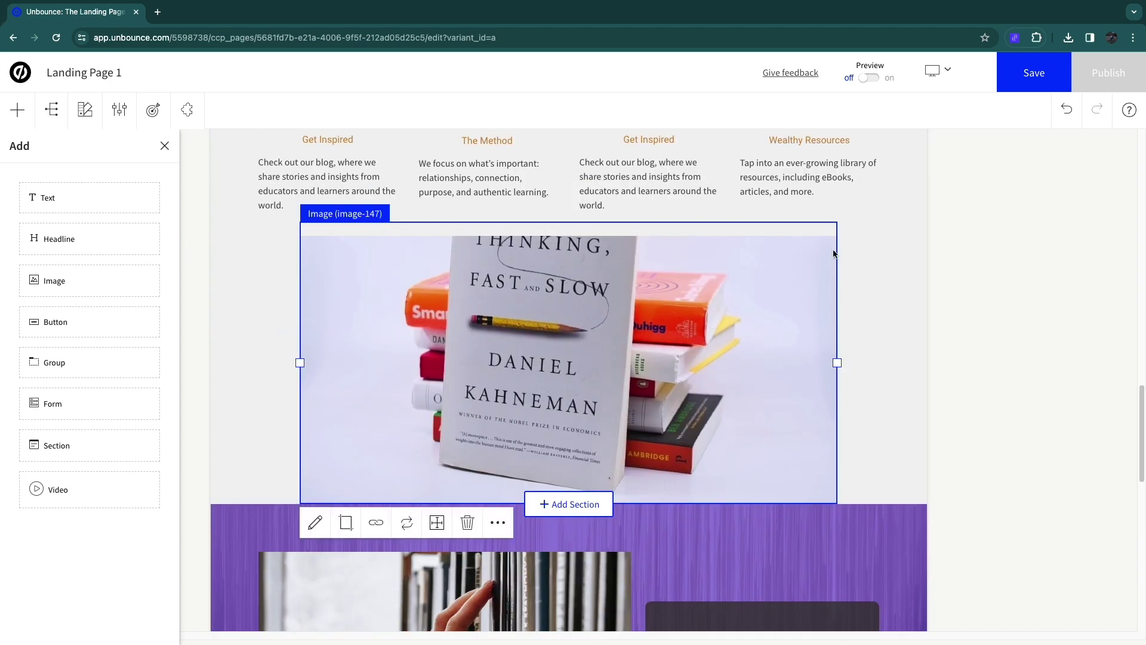
{"action": "left_click", "coordinate": [909, 250]}
{"action": "scroll", "coordinate": [931, 197], "scroll_direction": "up", "scroll_amount": 7}
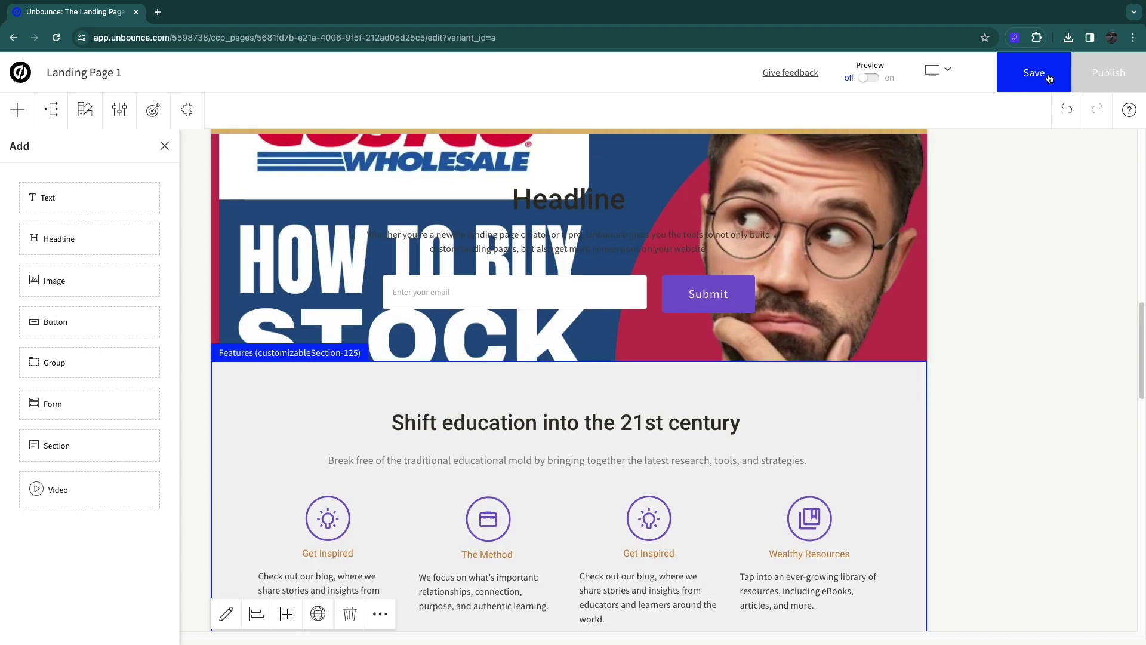
{"action": "left_click", "coordinate": [1034, 74]}
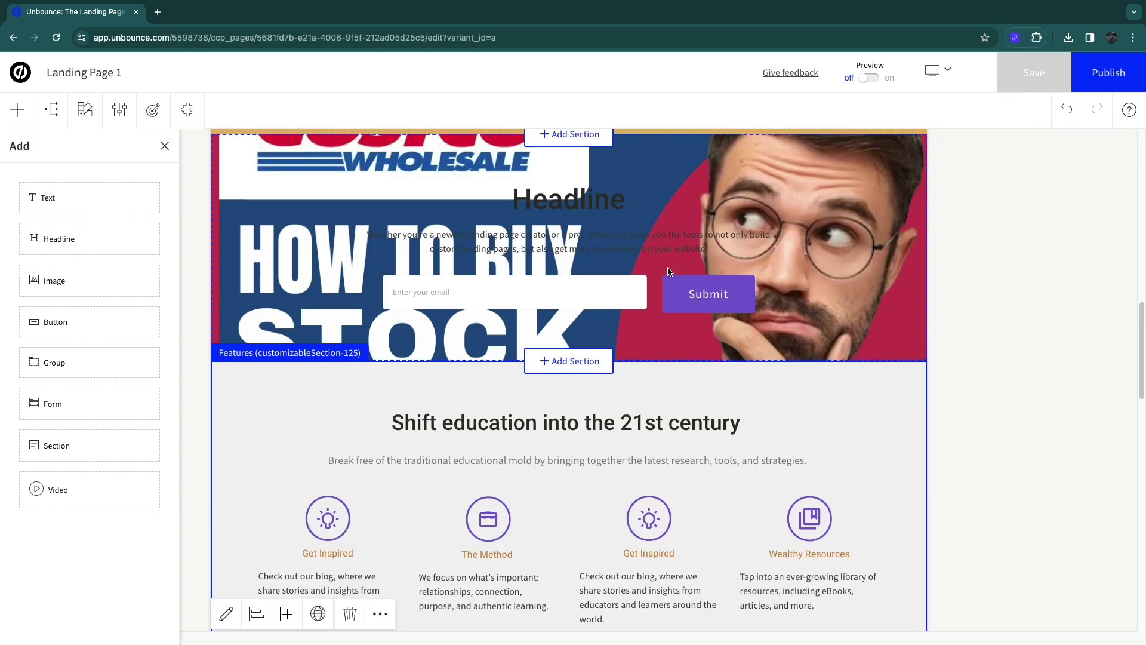
Preview the landing page in the mobile layout, check its testimonial cards, and return to editing.
{"action": "scroll", "coordinate": [437, 209], "scroll_direction": "up", "scroll_amount": 10}
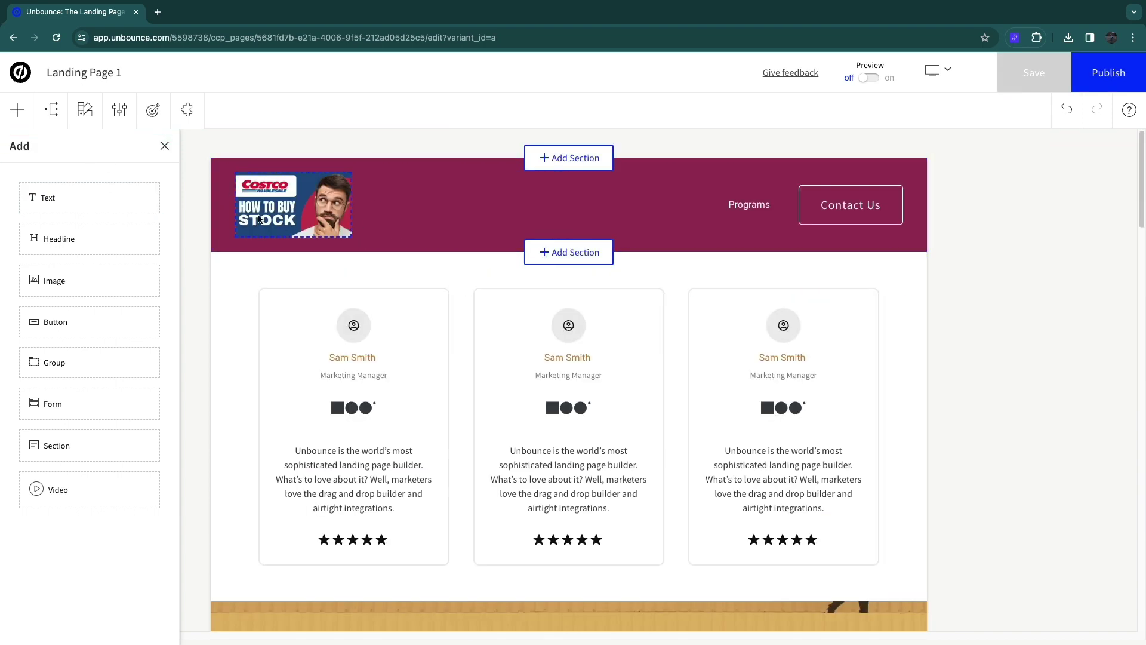
{"action": "left_click", "coordinate": [946, 77]}
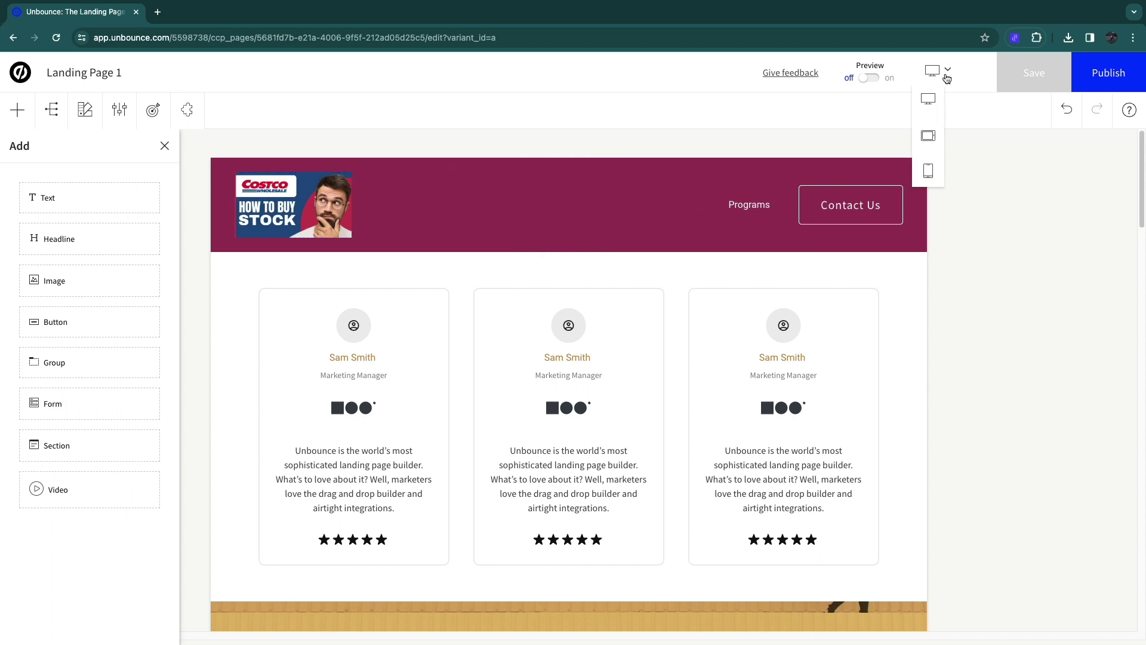
{"action": "left_click", "coordinate": [930, 171]}
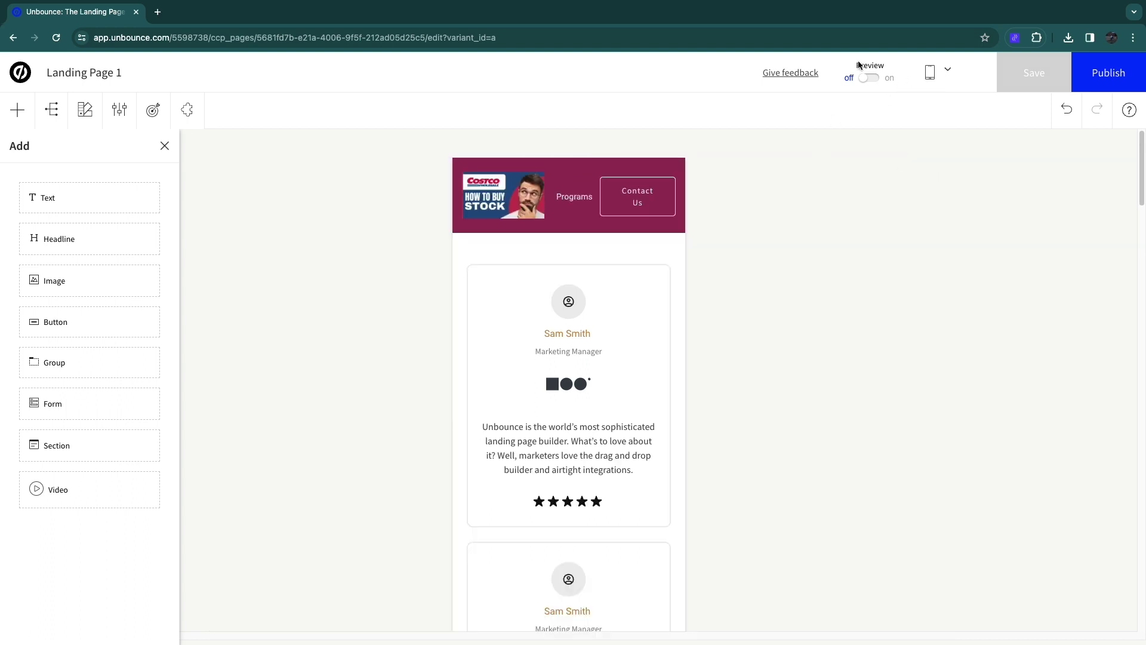
{"action": "left_click", "coordinate": [867, 79]}
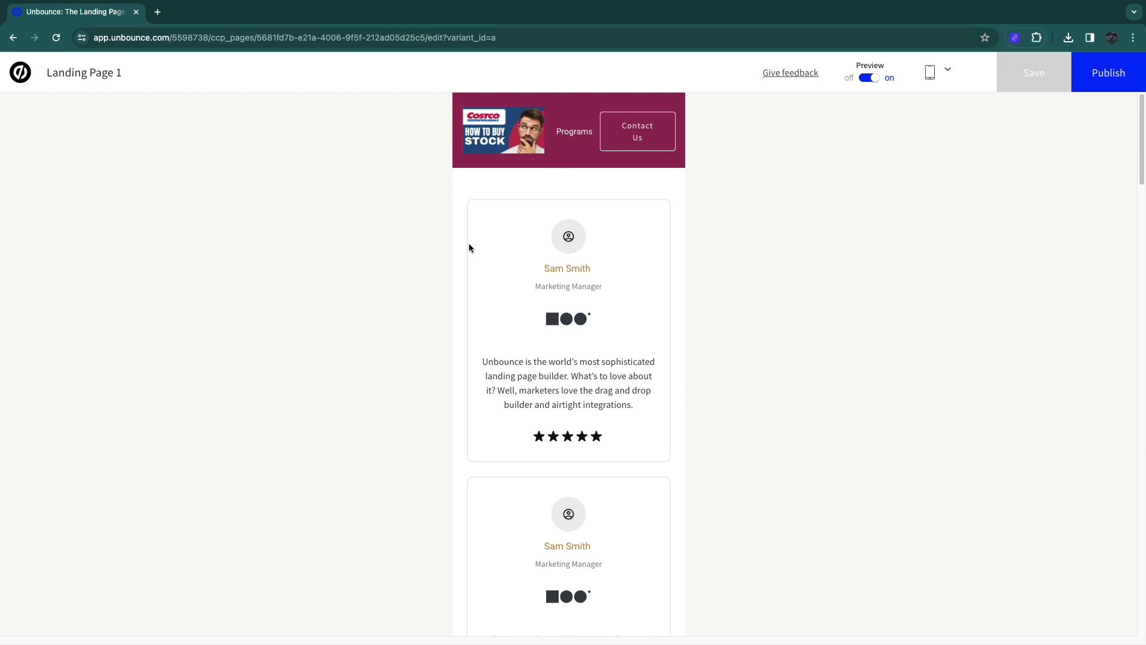
{"action": "scroll", "coordinate": [588, 373], "scroll_direction": "down", "scroll_amount": 10}
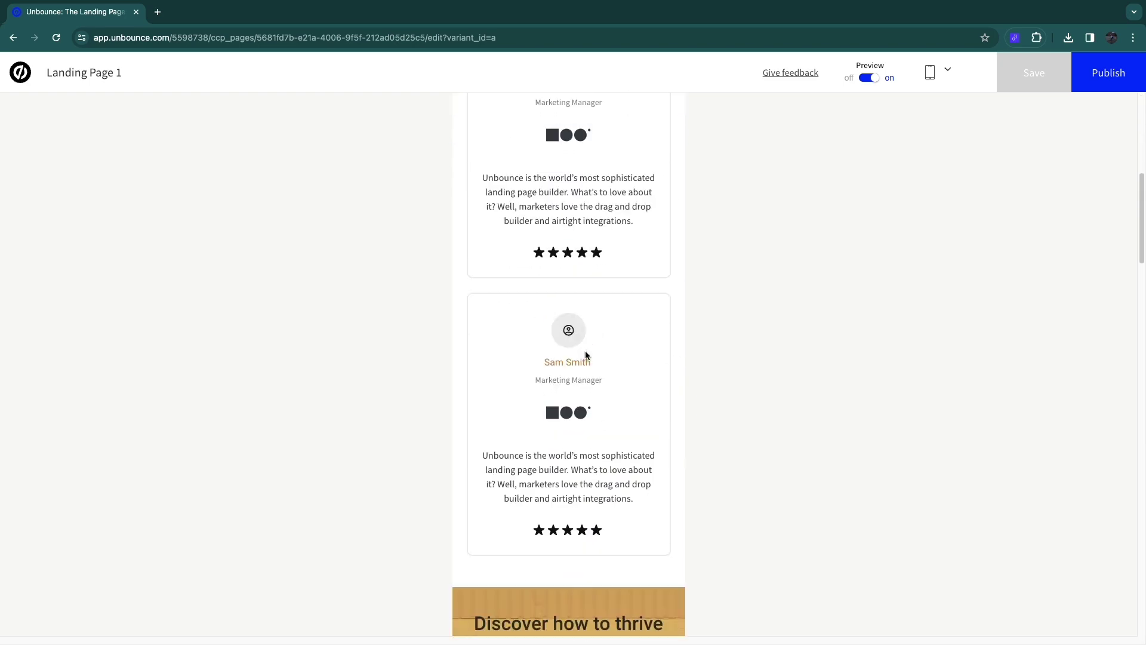
{"action": "left_click", "coordinate": [864, 80]}
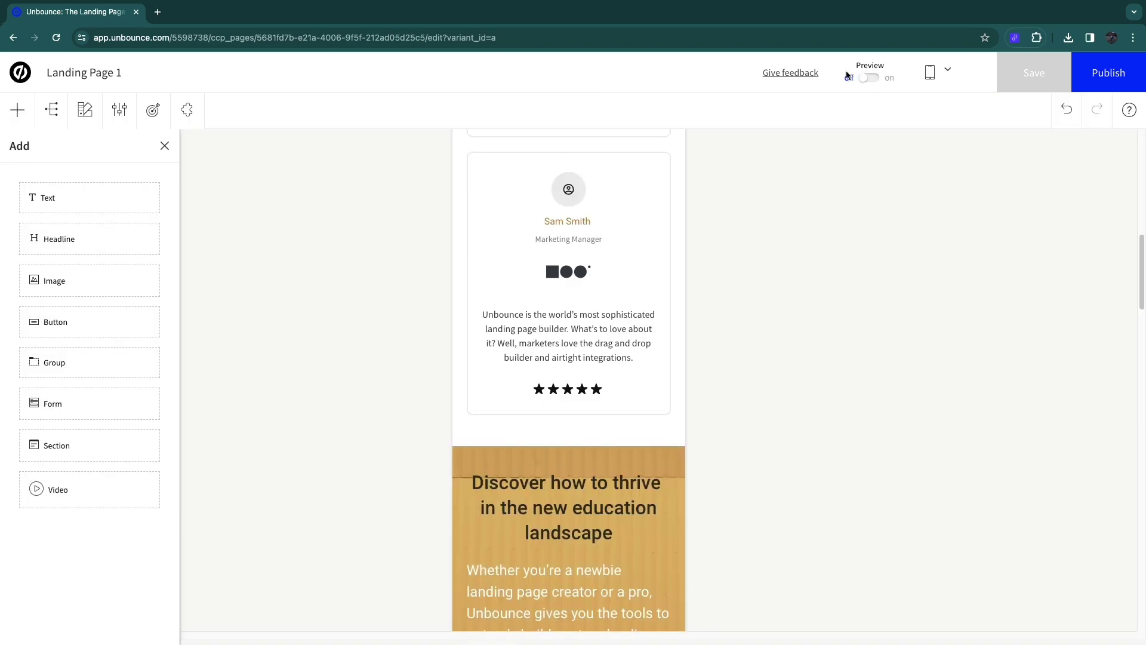
Try narrowing the second testimonial card to about a third of its width in the mobile layout.
{"action": "scroll", "coordinate": [501, 312], "scroll_direction": "up", "scroll_amount": 6}
{"action": "scroll", "coordinate": [499, 311], "scroll_direction": "up", "scroll_amount": 1}
{"action": "left_click", "coordinate": [543, 365]}
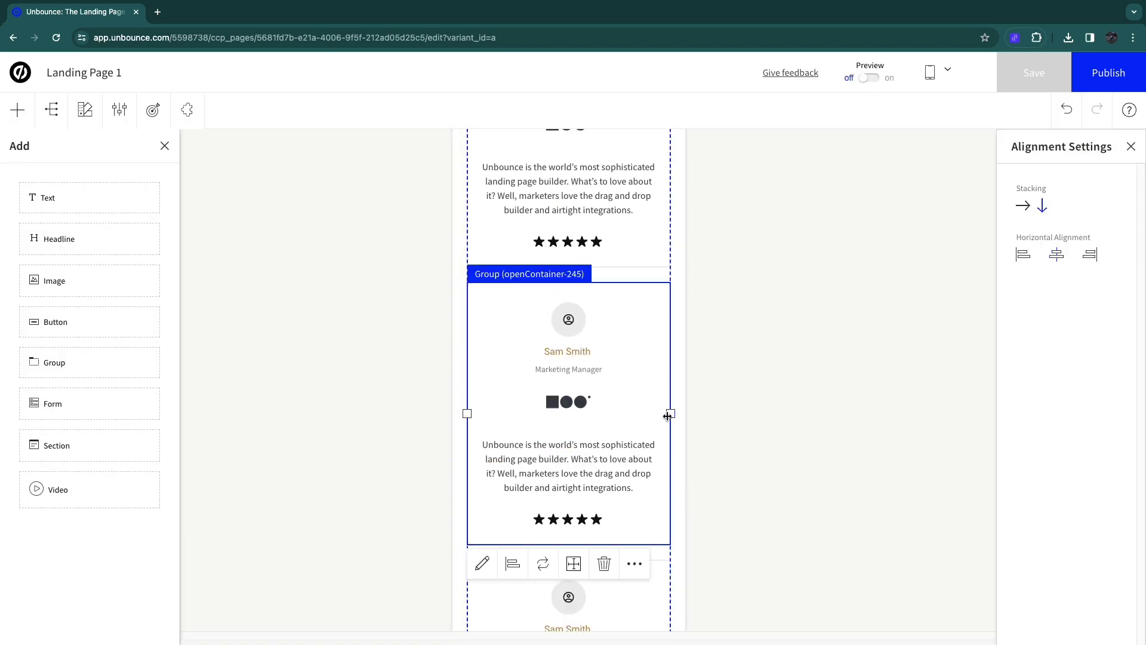
{"action": "left_click_drag", "start_coordinate": [669, 417], "coordinate": [525, 422]}
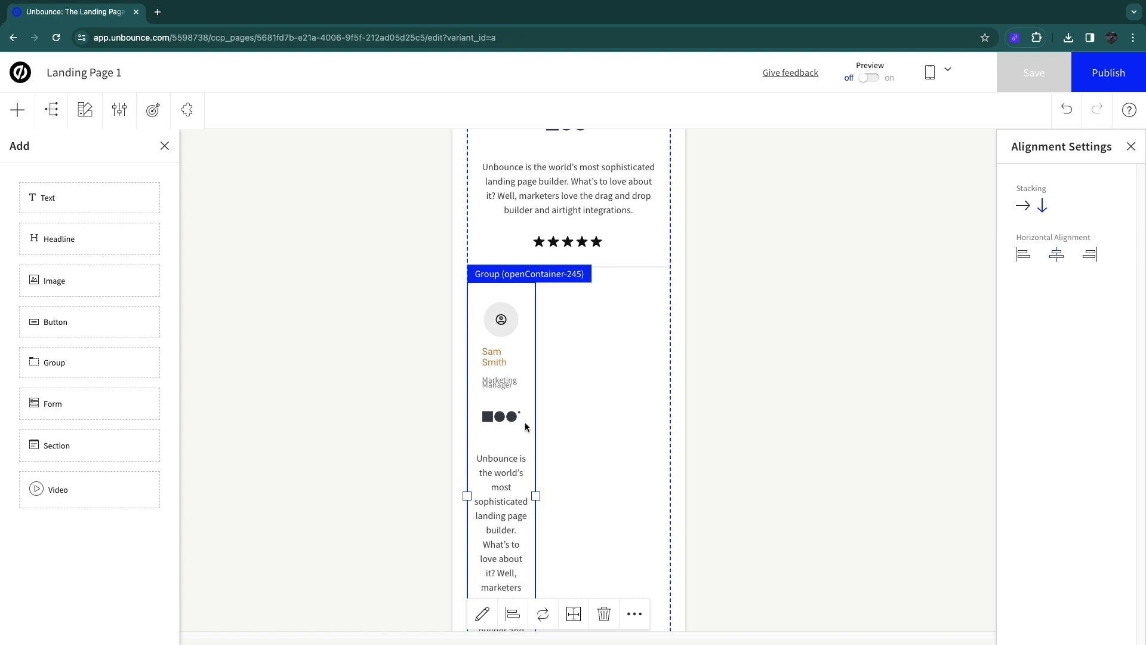
{"action": "left_click", "coordinate": [738, 429]}
{"action": "scroll", "coordinate": [657, 329], "scroll_direction": "up", "scroll_amount": 4}
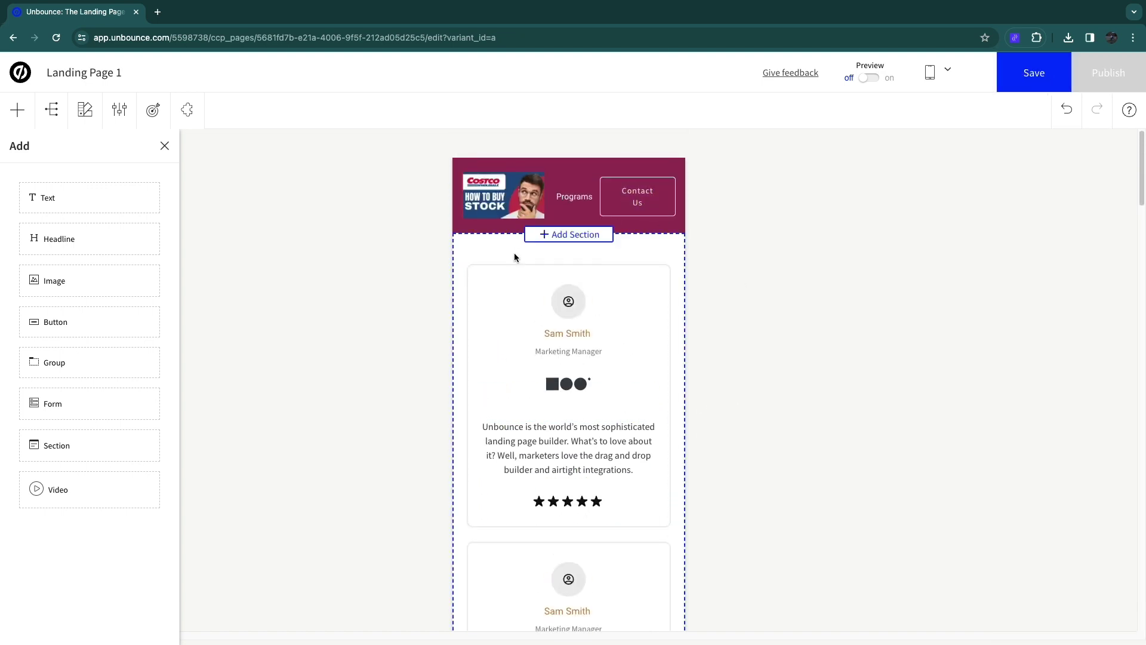
Preview the whole landing page in the desktop layout from the header to the footer.
{"action": "left_click", "coordinate": [869, 77]}
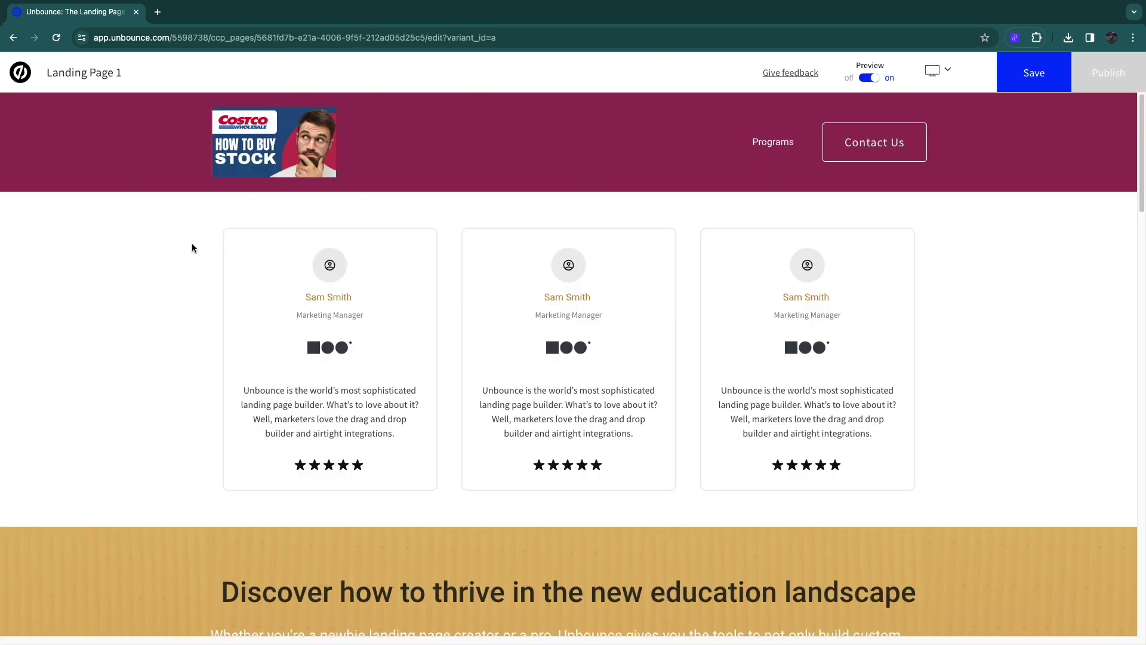
{"action": "scroll", "coordinate": [173, 279], "scroll_direction": "down", "scroll_amount": 6}
{"action": "scroll", "coordinate": [172, 283], "scroll_direction": "down", "scroll_amount": 20}
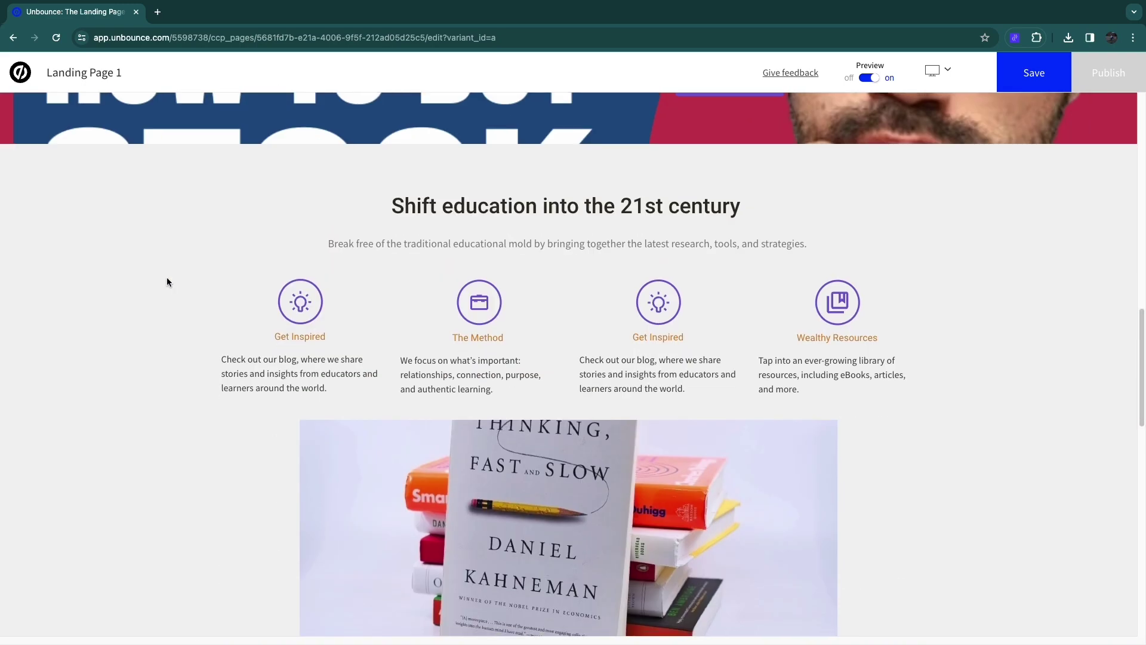
{"action": "scroll", "coordinate": [299, 330], "scroll_direction": "down", "scroll_amount": 3}
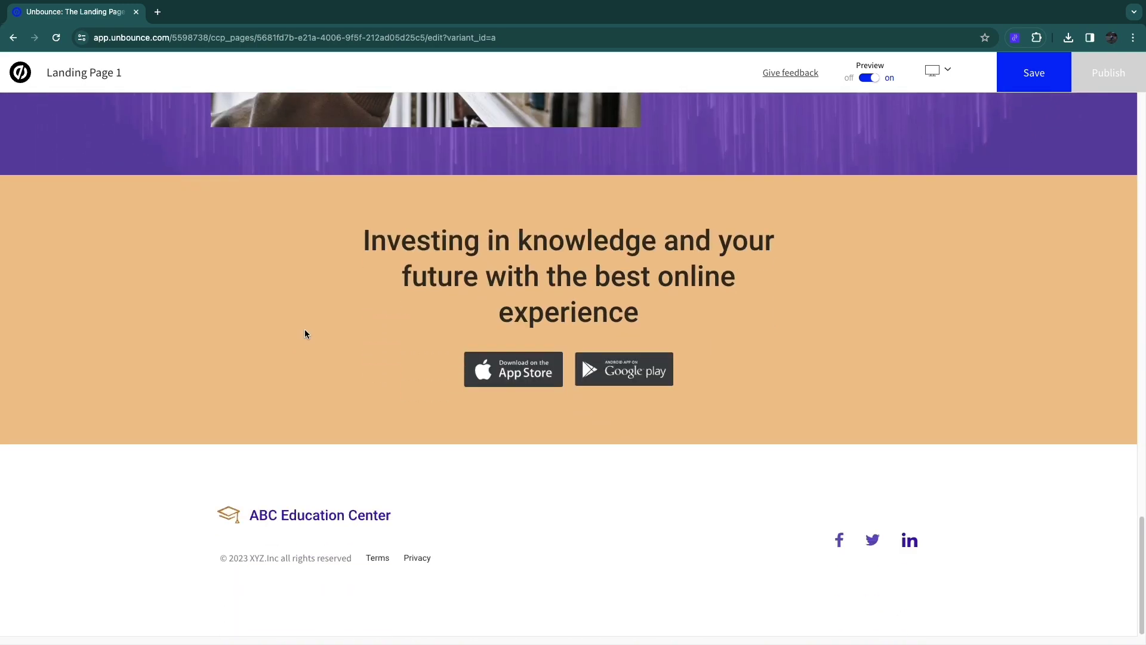
Save the landing page's latest changes and publish it.
{"action": "scroll", "coordinate": [304, 332], "scroll_direction": "up", "scroll_amount": 20}
{"action": "left_click", "coordinate": [1042, 73]}
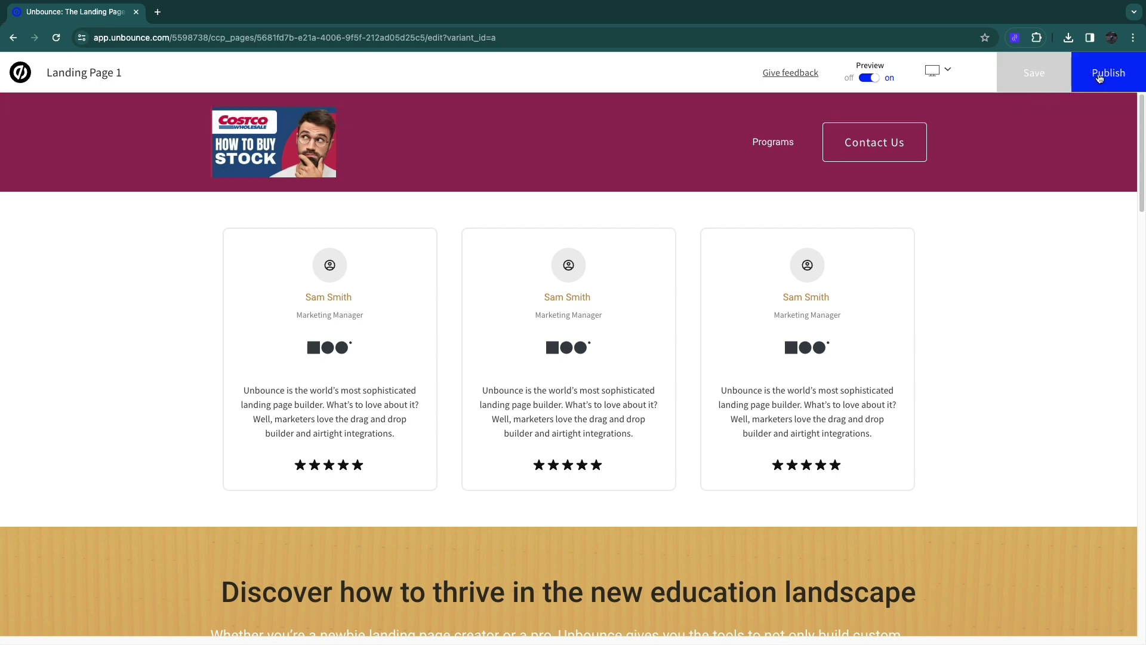
{"action": "left_click", "coordinate": [1100, 78]}
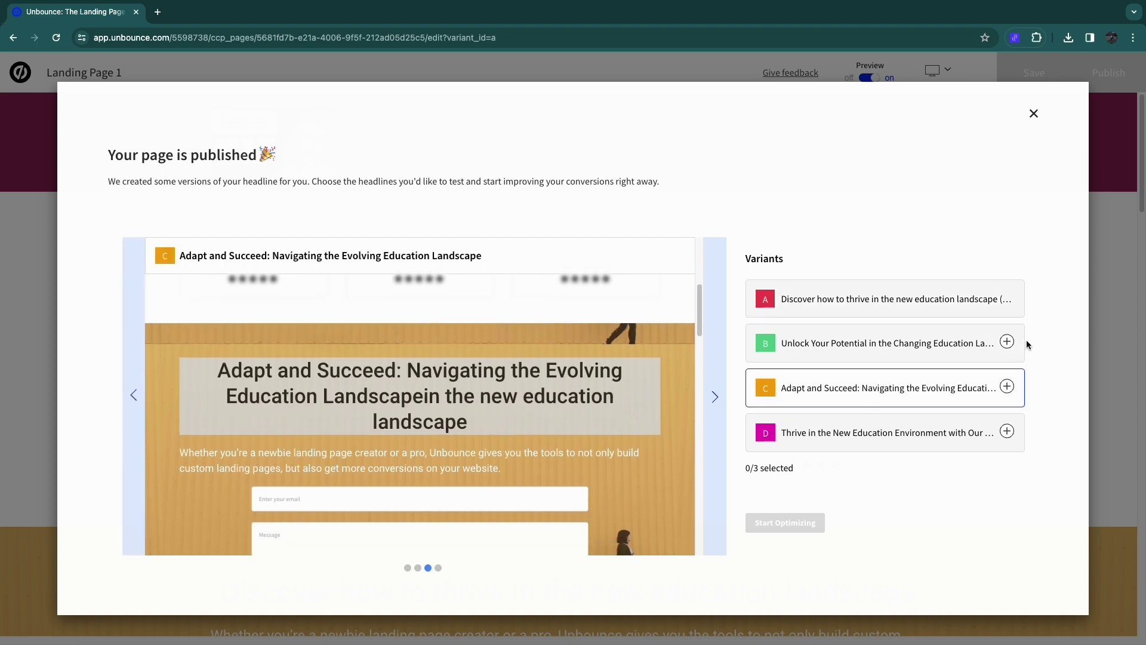
Select headline variants B and C for testing and start optimizing the published page.
{"action": "left_click", "coordinate": [1008, 341]}
{"action": "left_click", "coordinate": [1007, 386]}
{"action": "left_click", "coordinate": [799, 523]}
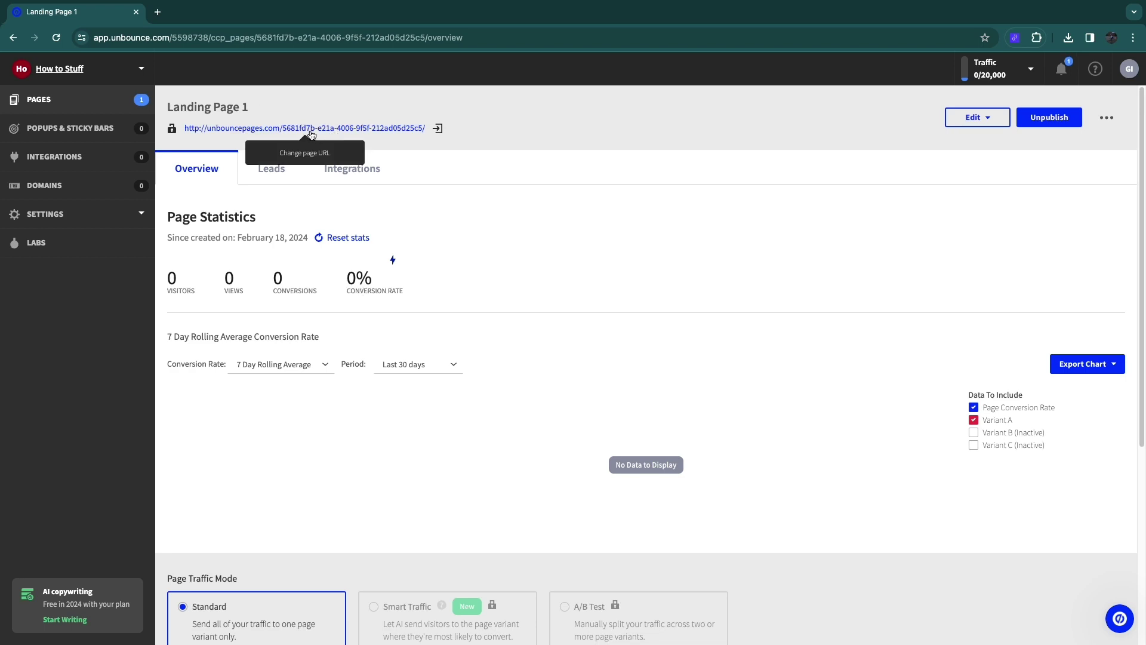
Examine the domain choices for changing the page URL and leave the URL settings without saving.
{"action": "left_click", "coordinate": [276, 132]}
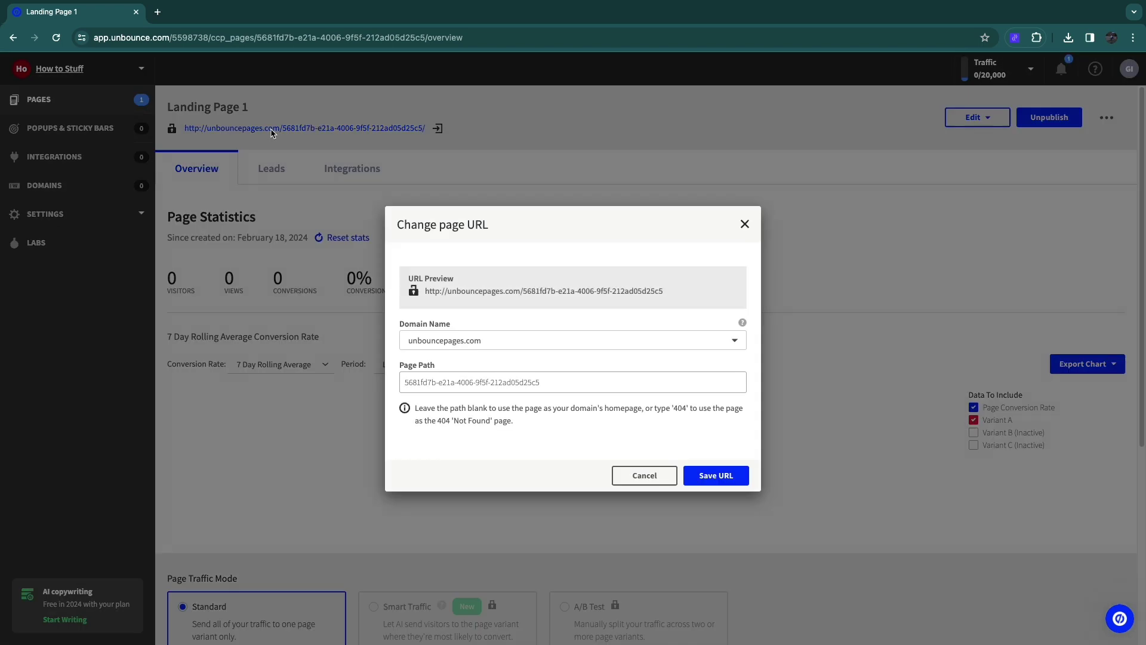
{"action": "left_click", "coordinate": [458, 341]}
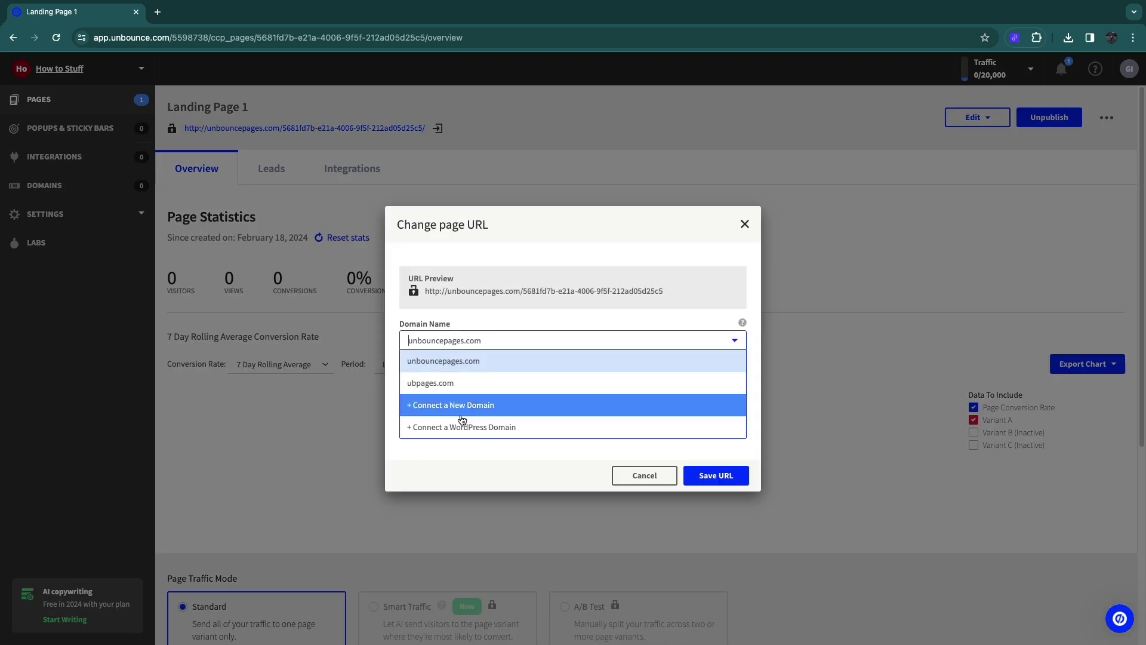
{"action": "key", "text": "Escape"}
{"action": "key", "text": "Escape"}
Copy the published landing page's URL and open it in a new browser tab.
{"action": "right_click", "coordinate": [340, 128]}
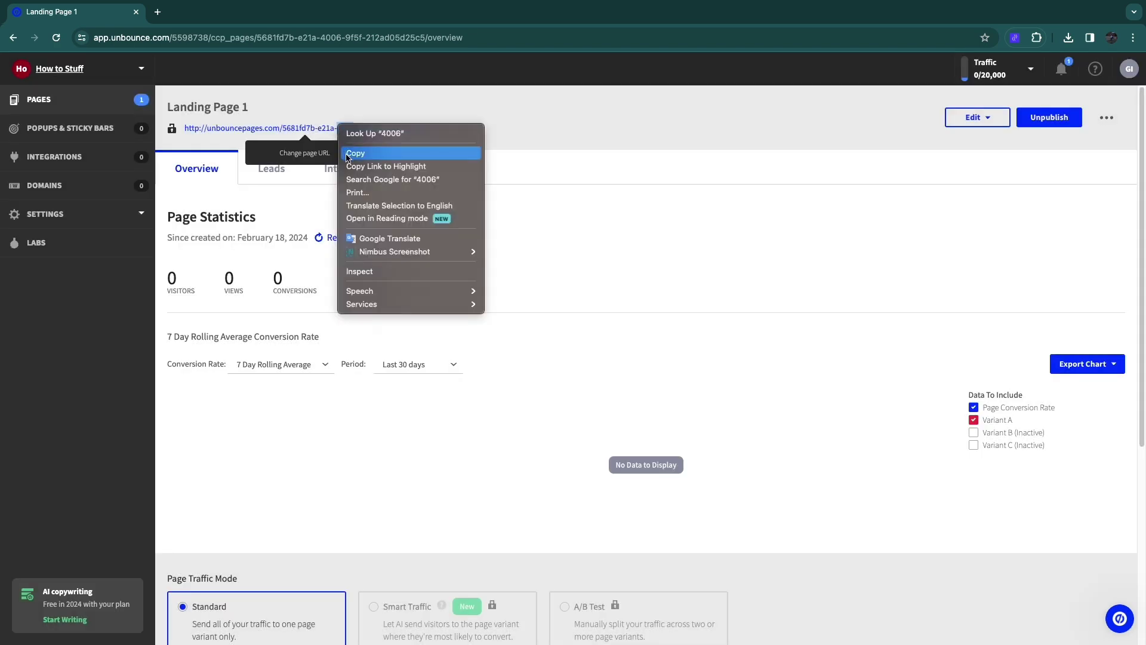
{"action": "left_click", "coordinate": [157, 12]}
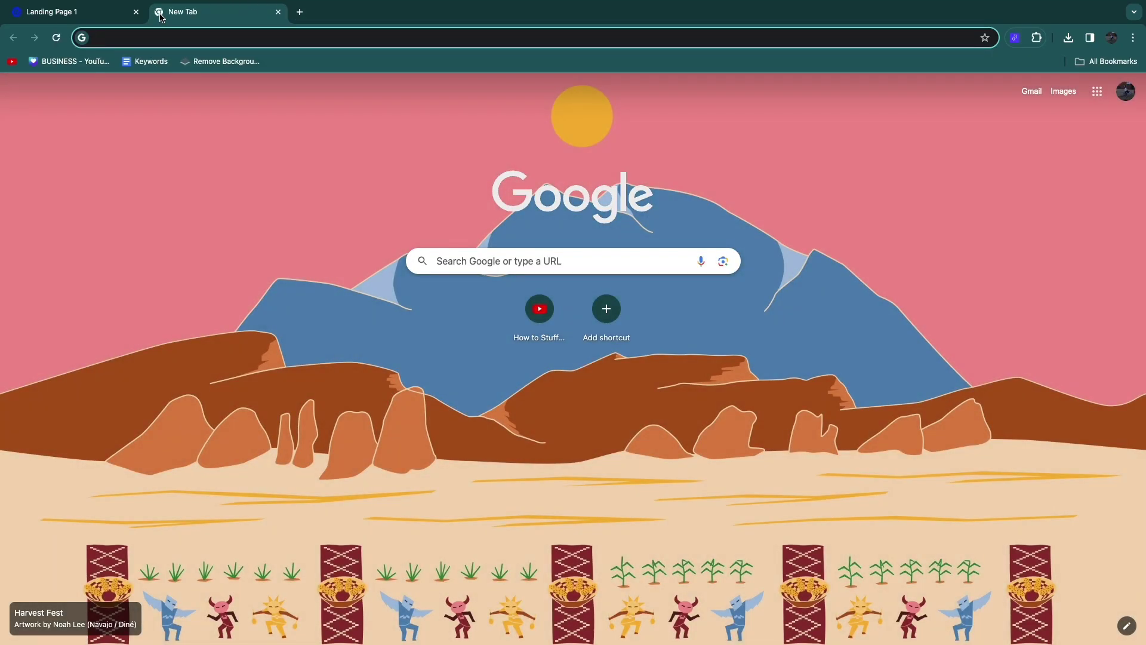
{"action": "type", "text": "http://unbouncepages.com/5681fd7b-e21a-4006-9f5f-212ad05d25c5/"}
{"action": "key", "text": "Return"}
Review the live page's form, call-to-action and feature sections, and close its browser tab.
{"action": "scroll", "coordinate": [412, 264], "scroll_direction": "down", "scroll_amount": 5}
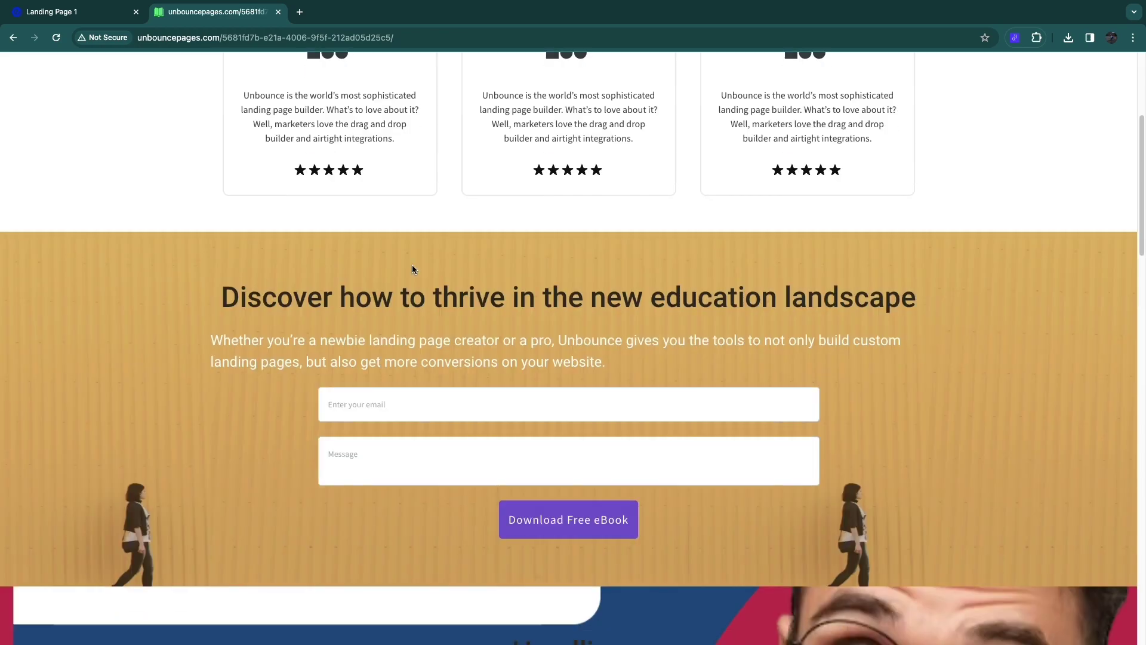
{"action": "scroll", "coordinate": [418, 280], "scroll_direction": "down", "scroll_amount": 10}
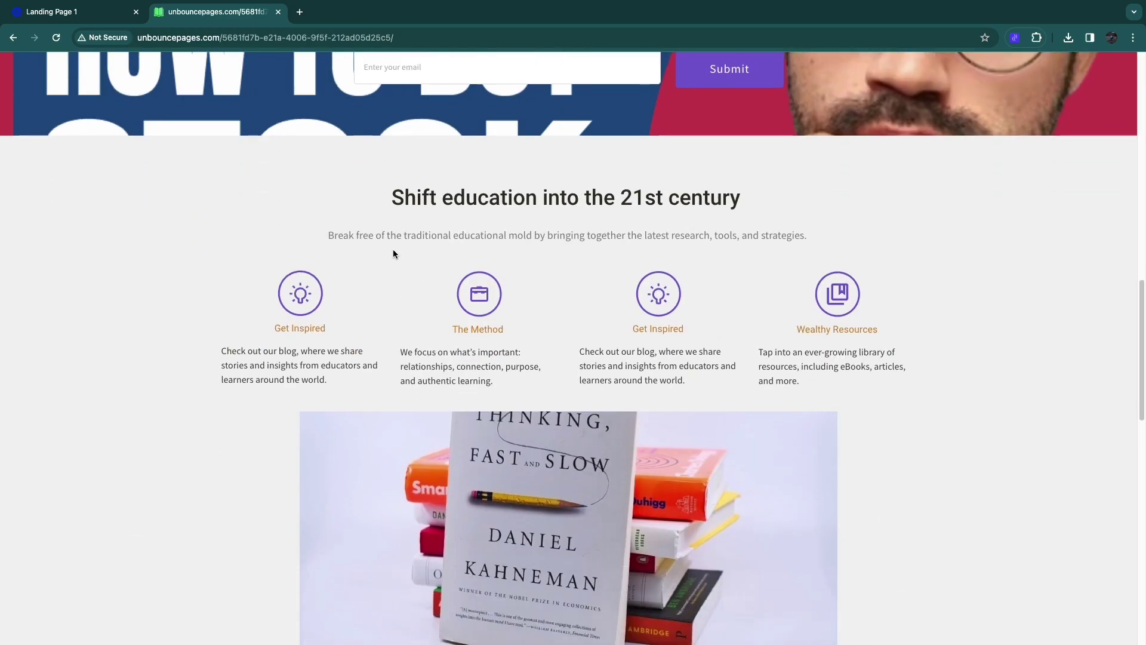
{"action": "scroll", "coordinate": [444, 275], "scroll_direction": "up", "scroll_amount": 10}
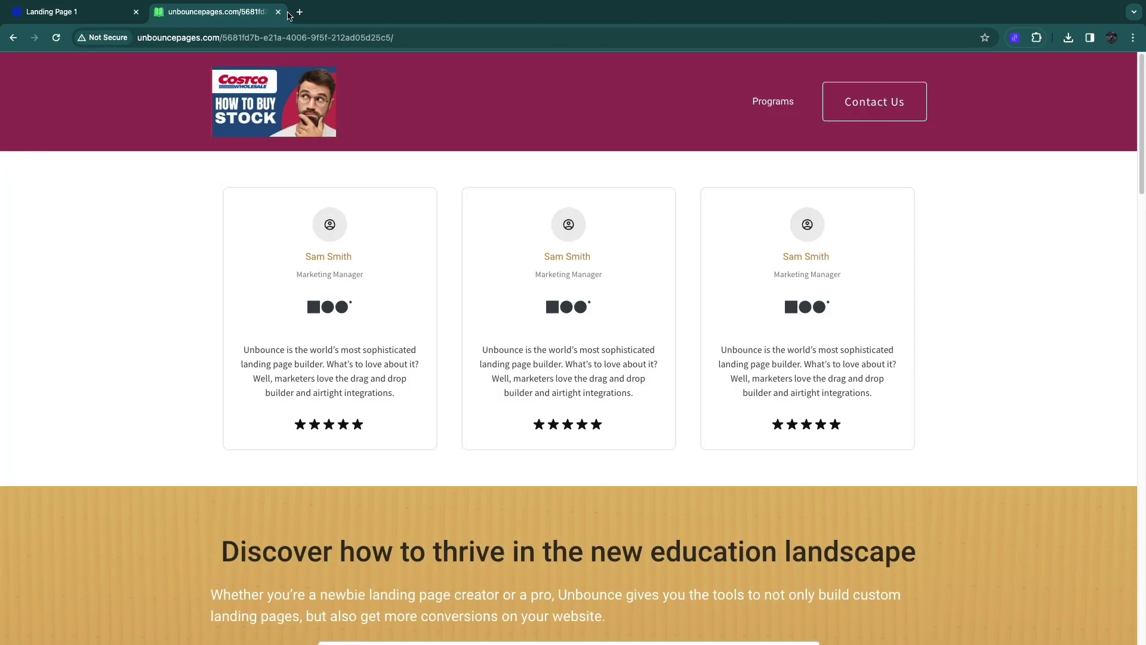
{"action": "left_click", "coordinate": [278, 11]}
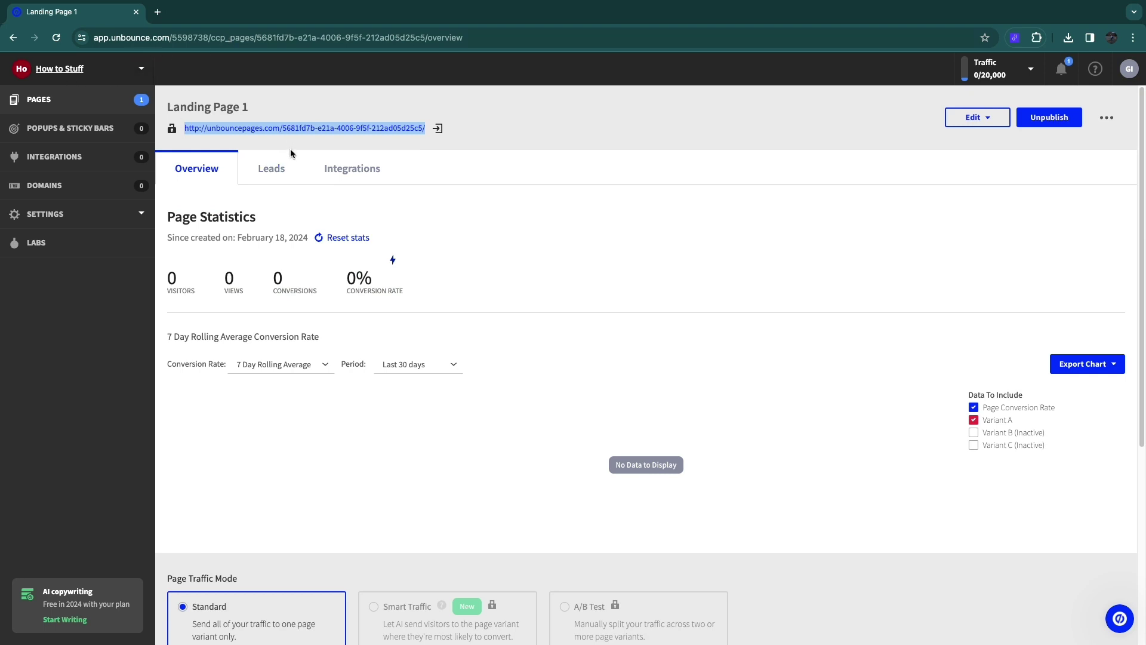